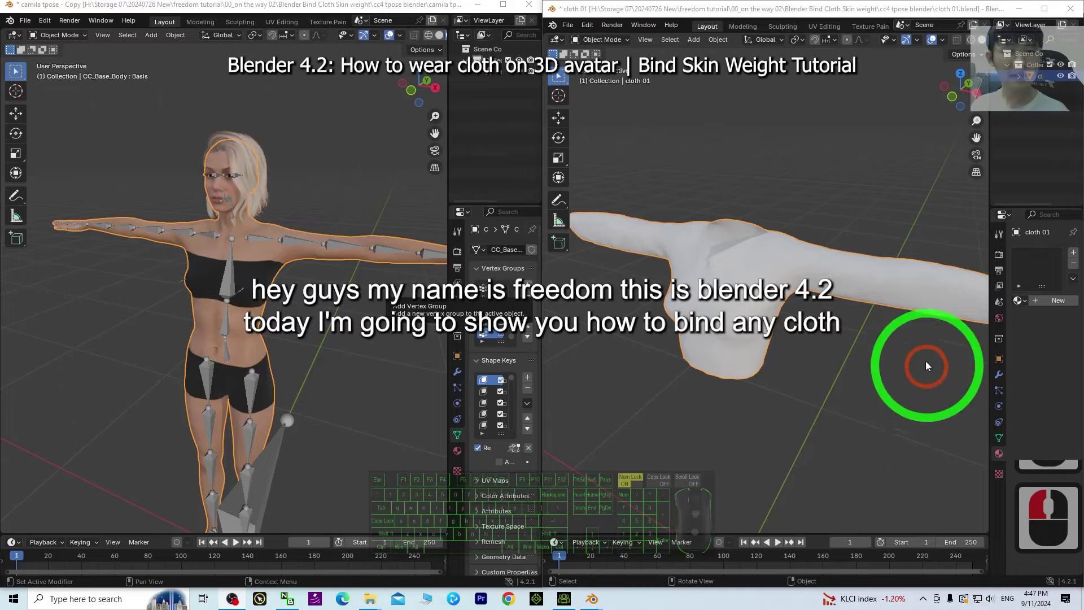
Step: Orbit around the cloth to inspect the shirt and its sleeve from several angles
middle_drag(926, 363, 823, 412)
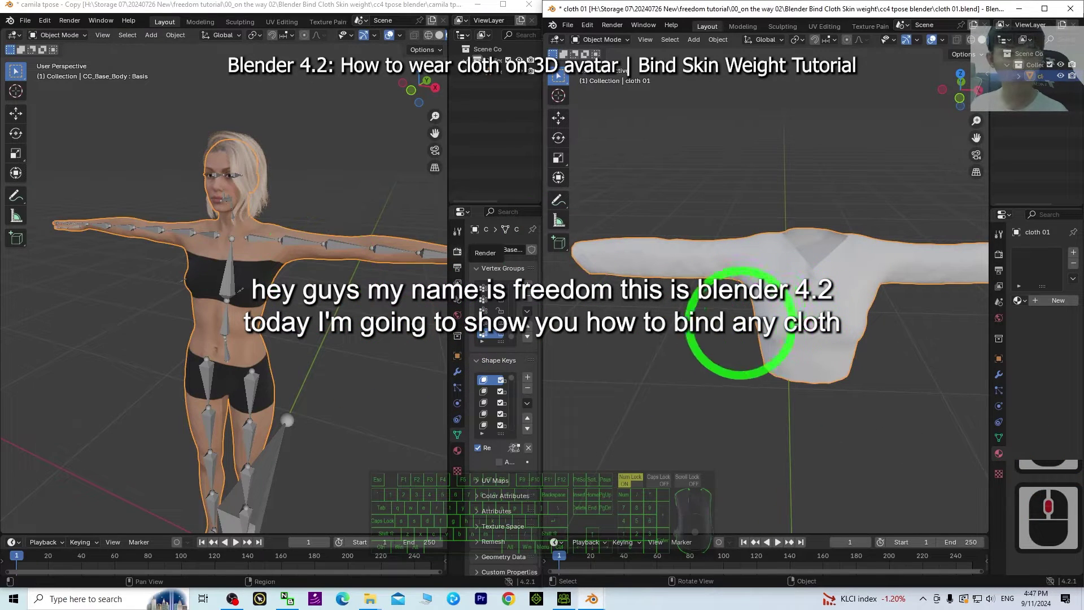
middle_drag(745, 324, 671, 333)
middle_drag(737, 341, 663, 189)
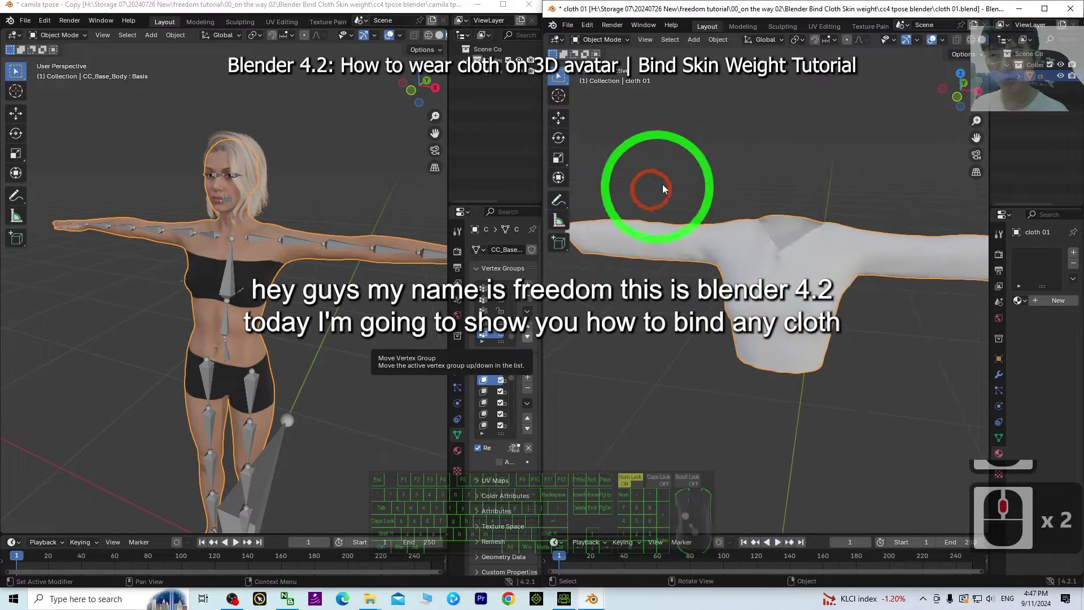
middle_drag(855, 304, 783, 306)
middle_drag(698, 273, 752, 315)
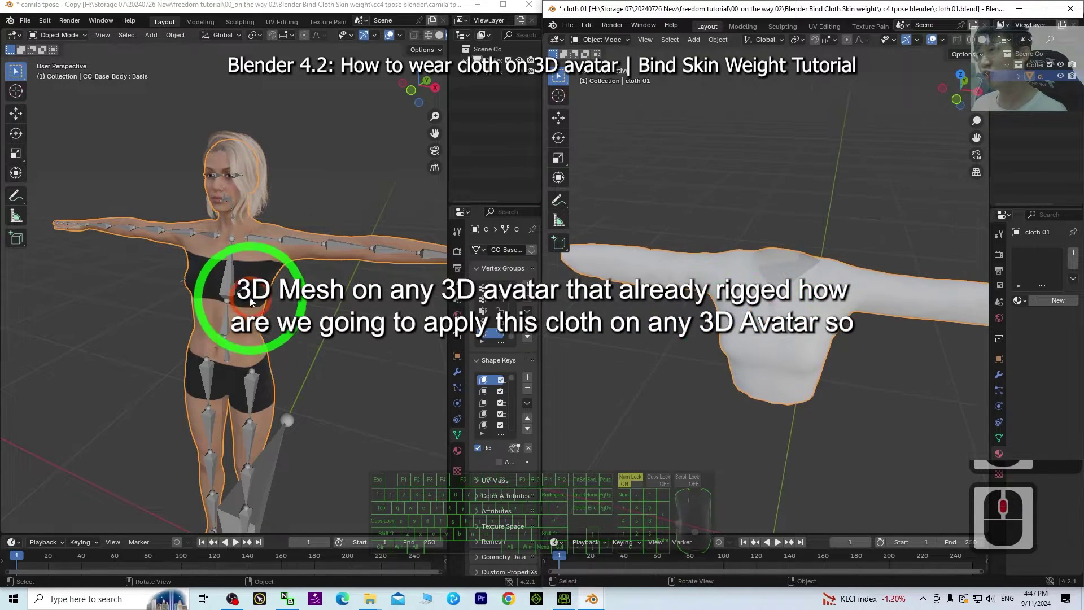
Step: Select the Female 01 armature, then the cloth, and maximize the cloth 01 window
click(252, 258)
click(229, 286)
scroll(310, 307, up, 2)
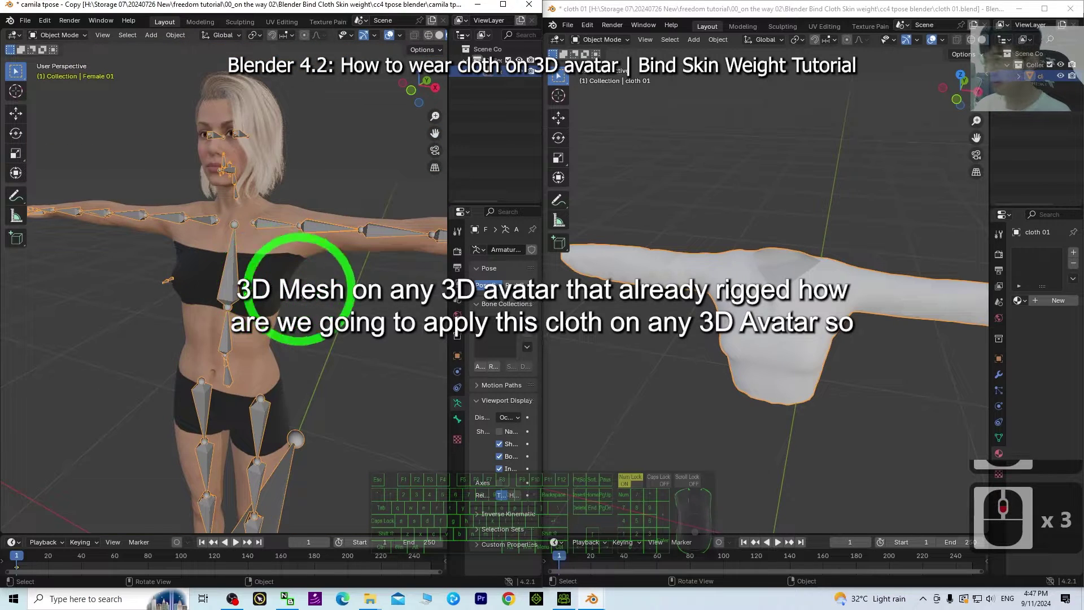
click(733, 310)
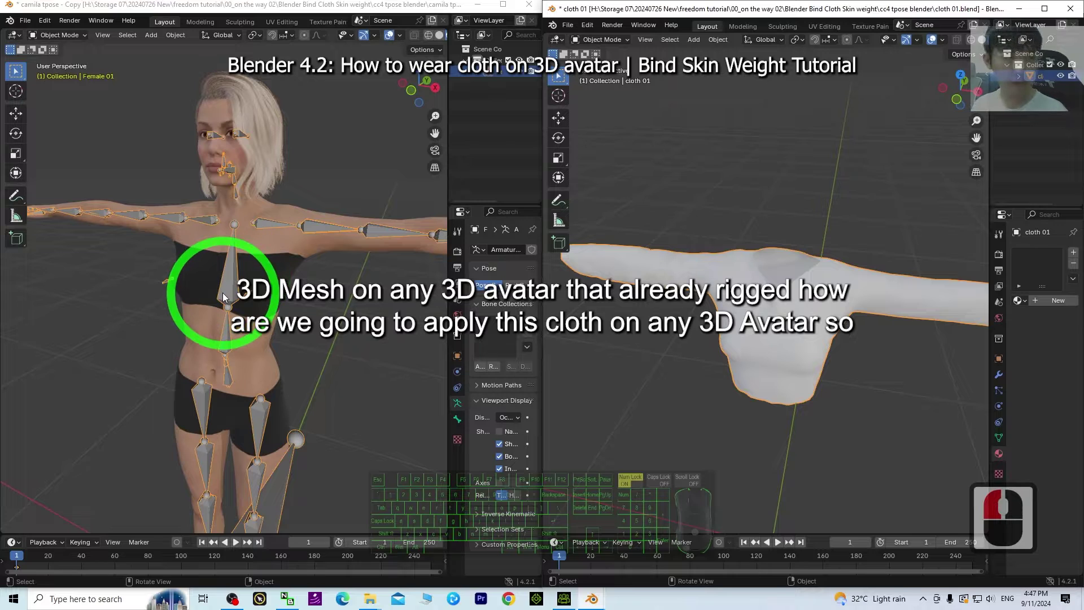
click(1044, 9)
Step: Switch the cloth 01 viewport to Solid shading and orbit to examine the shirt's shape
scroll(629, 274, down, 6)
scroll(615, 273, up, 3)
middle_drag(669, 217, 646, 223)
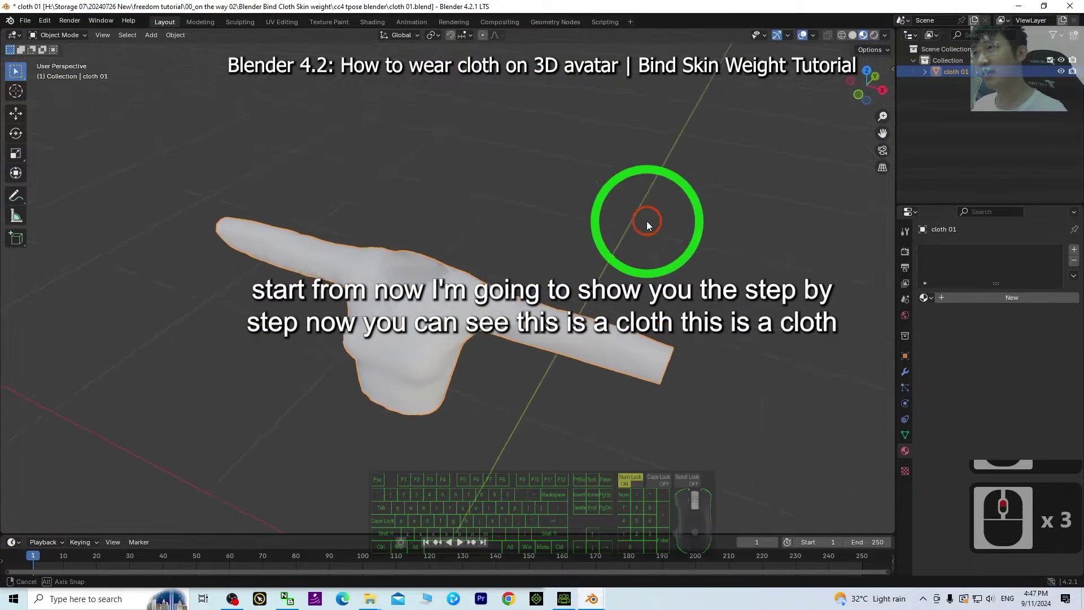
scroll(486, 304, up, 3)
middle_drag(423, 346, 590, 254)
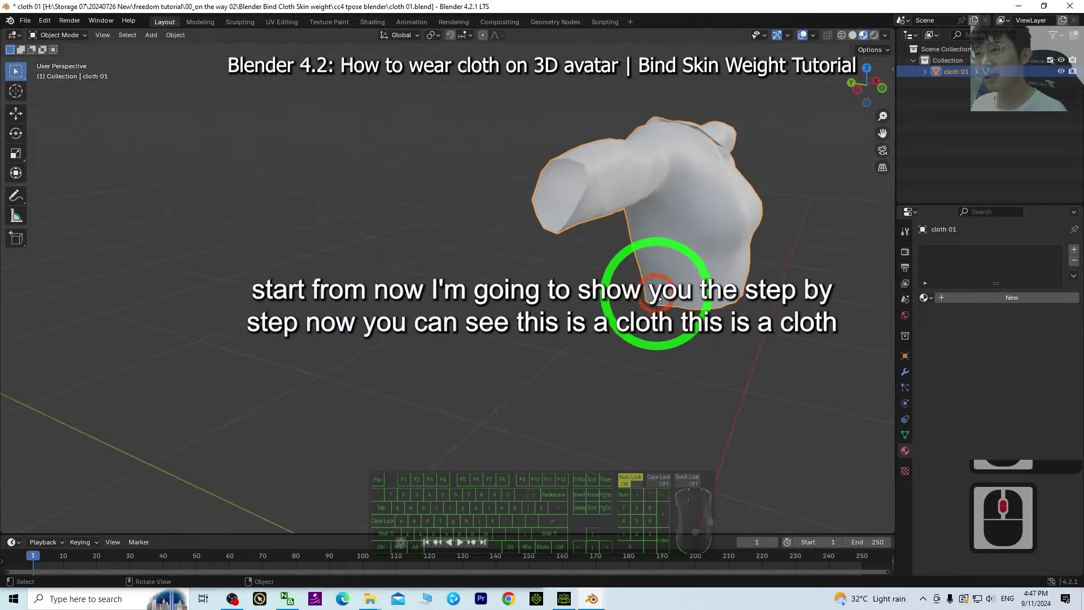
middle_drag(657, 278, 495, 312)
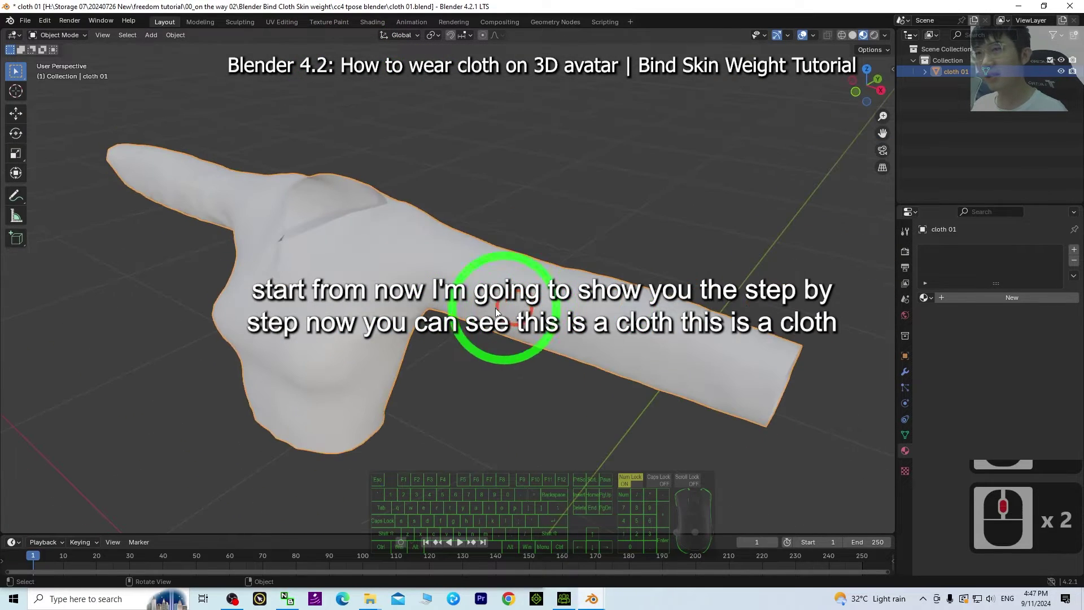
click(864, 35)
middle_drag(420, 243, 520, 254)
middle_drag(632, 243, 519, 259)
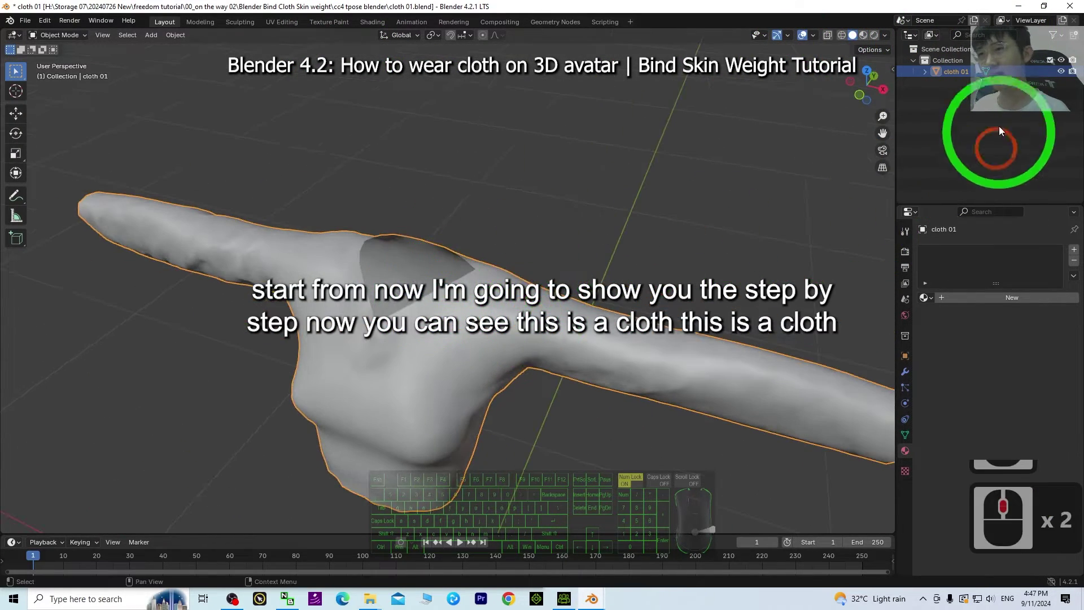
middle_drag(569, 356, 648, 569)
Step: Bring the camila tpose avatar window to the front and maximize it
click(593, 599)
click(553, 566)
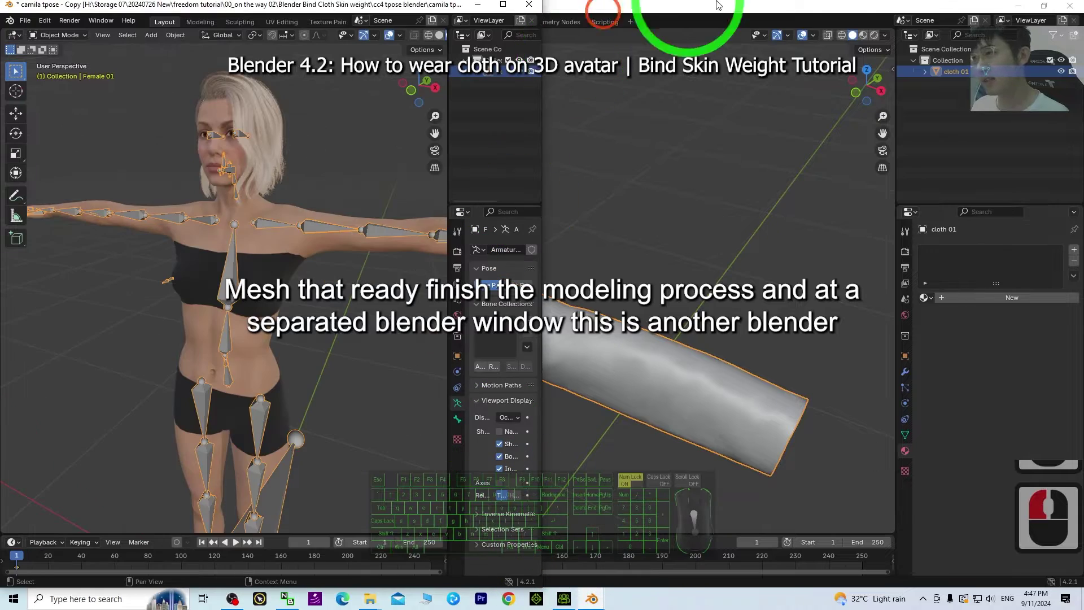
click(502, 5)
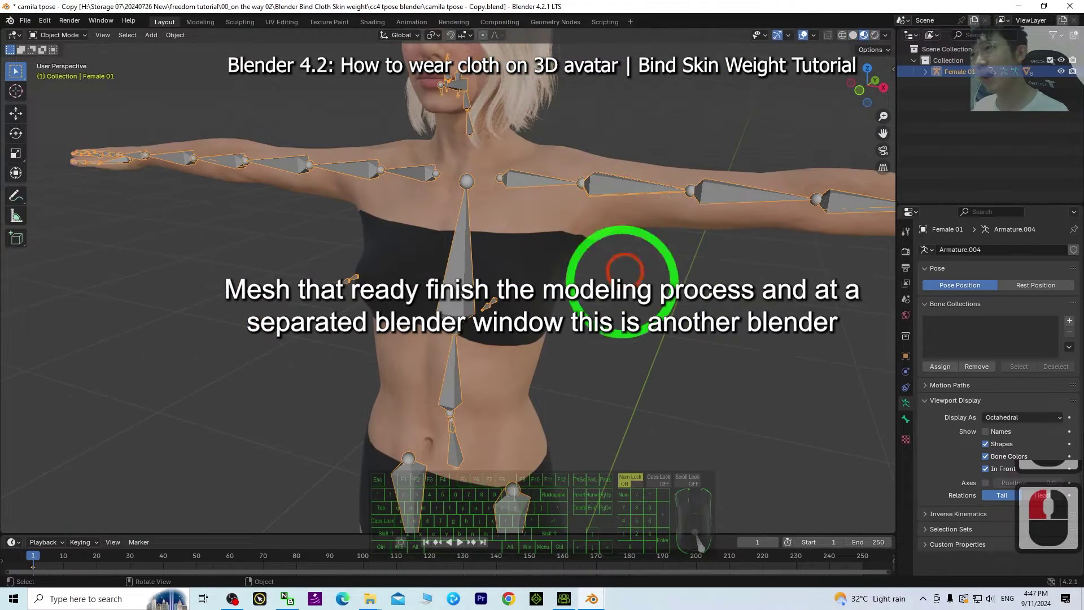
Step: Orbit the Female 01 avatar to face the camera and select its armature
scroll(665, 331, down, 3)
scroll(629, 344, up, 2)
middle_drag(641, 357, 686, 302)
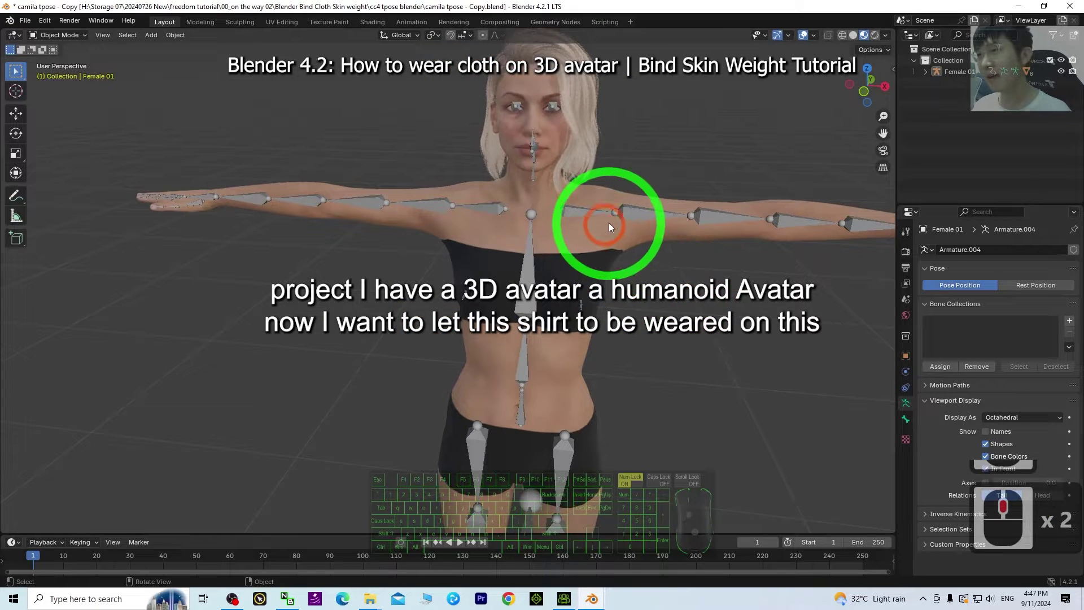
click(585, 216)
middle_drag(713, 336, 690, 336)
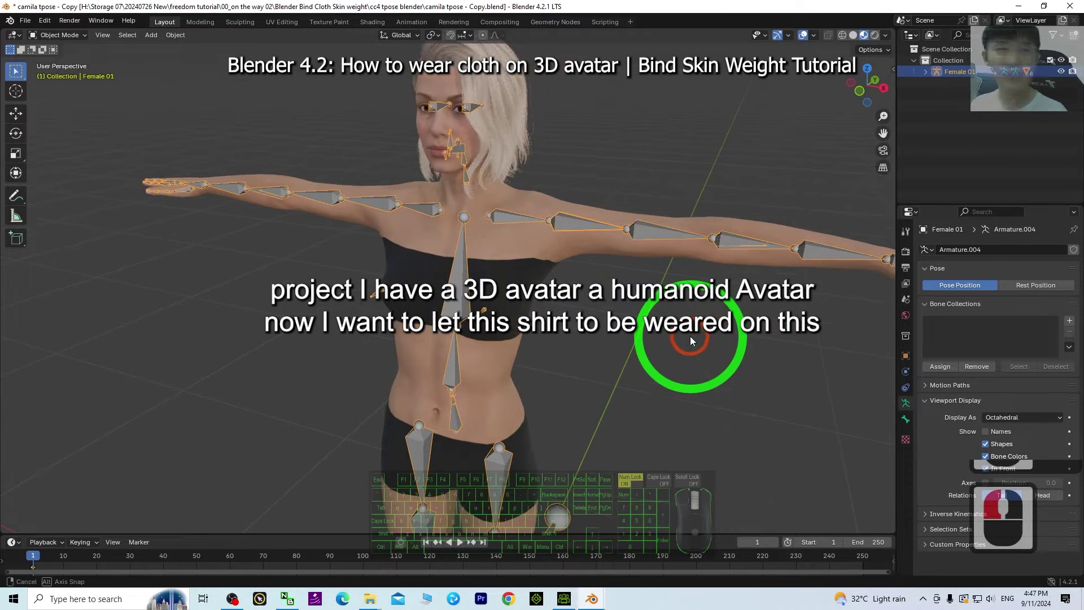
scroll(519, 349, down, 2)
scroll(519, 349, up, 3)
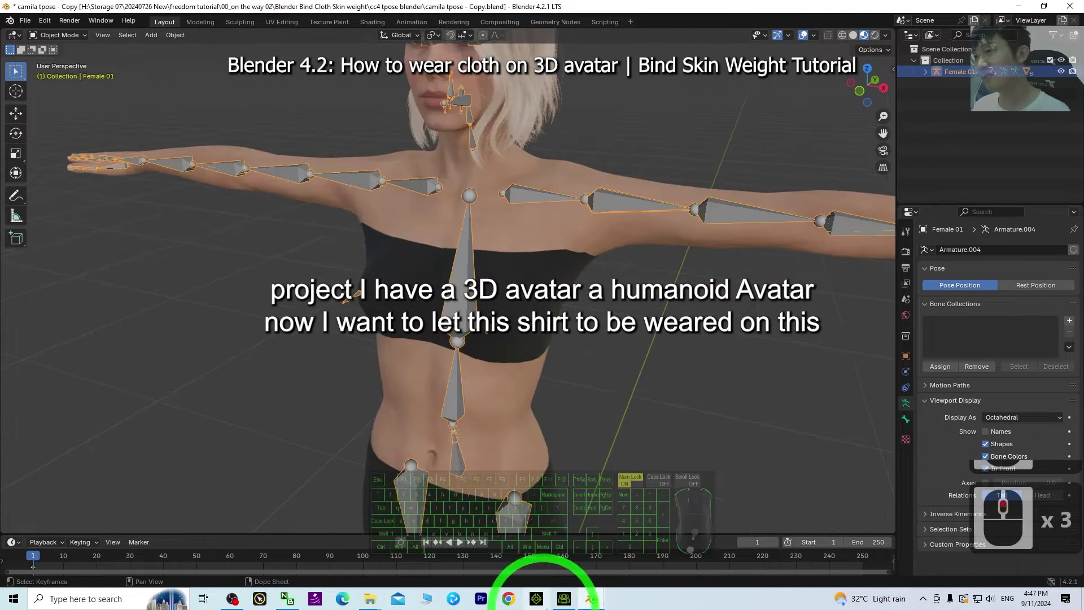
Step: Glance at the cloth 01 file, then return to camila tpose and orbit the avatar
mouse_move(590, 601)
click(649, 556)
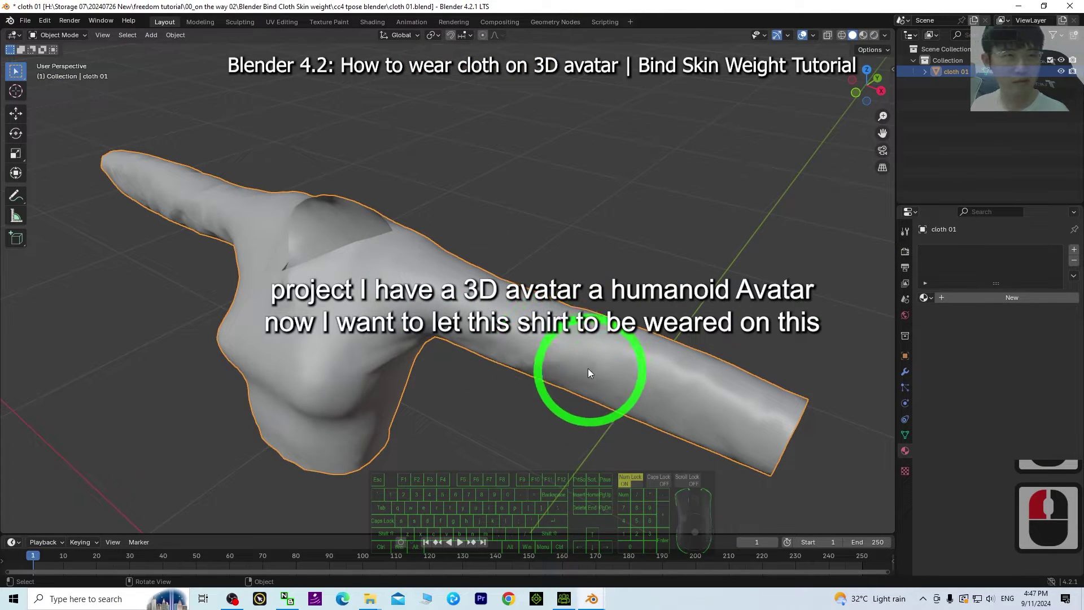
mouse_move(590, 601)
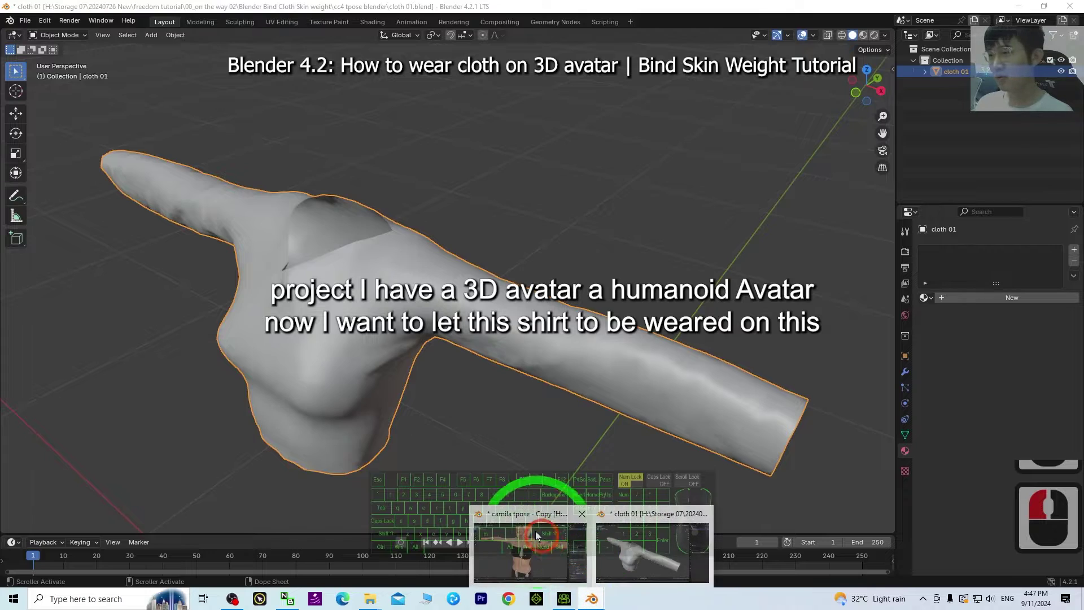
click(564, 559)
scroll(580, 162, down, 3)
middle_drag(322, 269, 492, 249)
middle_drag(577, 245, 656, 603)
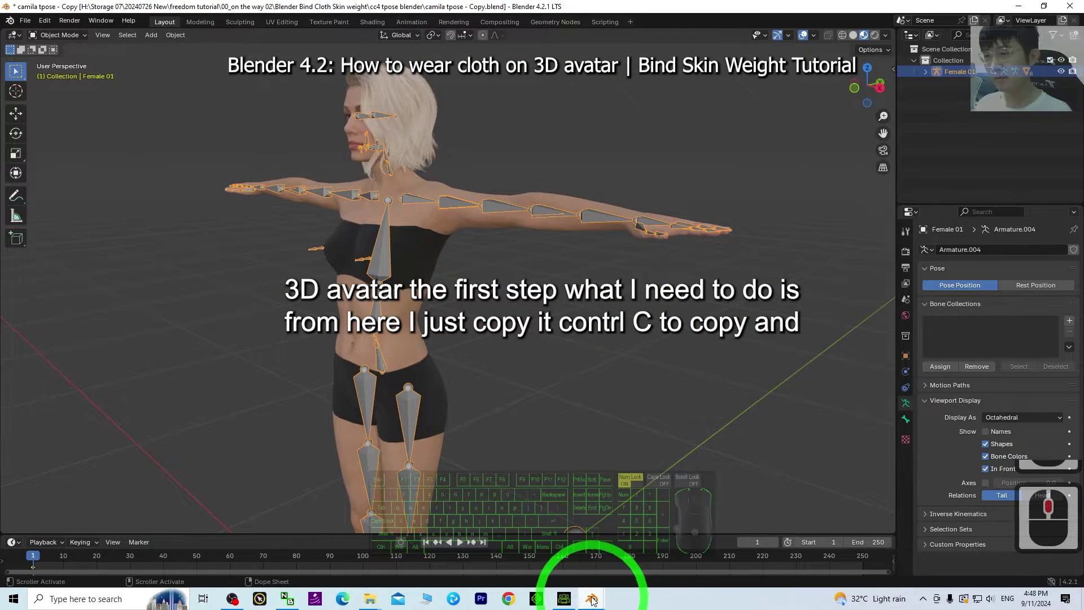
Step: In the cloth 01 file, select the shirt mesh and copy it with Ctrl+C
mouse_move(591, 600)
click(648, 550)
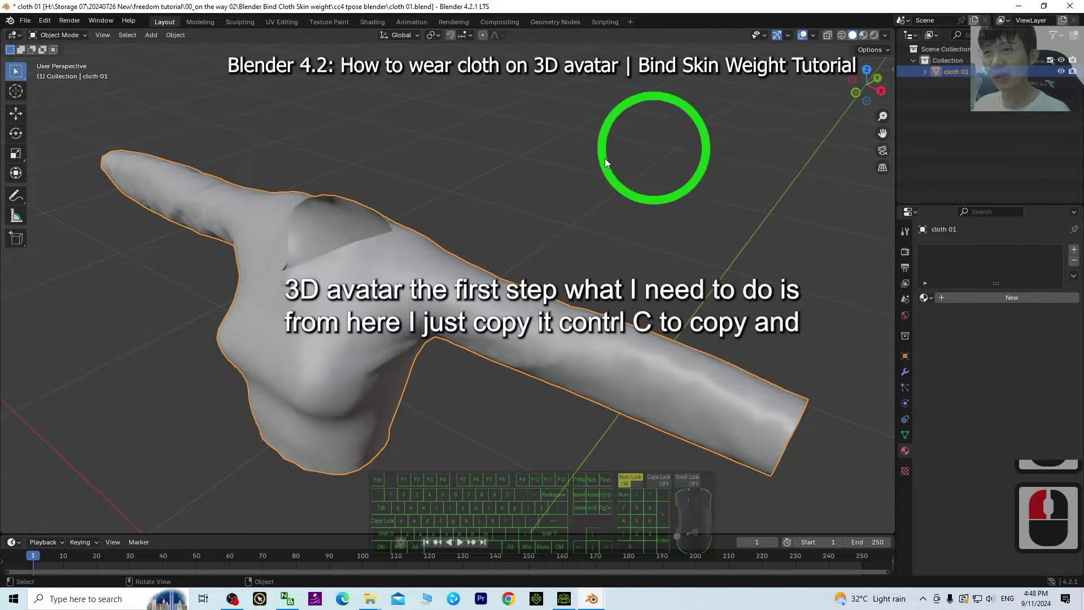
middle_drag(543, 214, 573, 211)
click(380, 309)
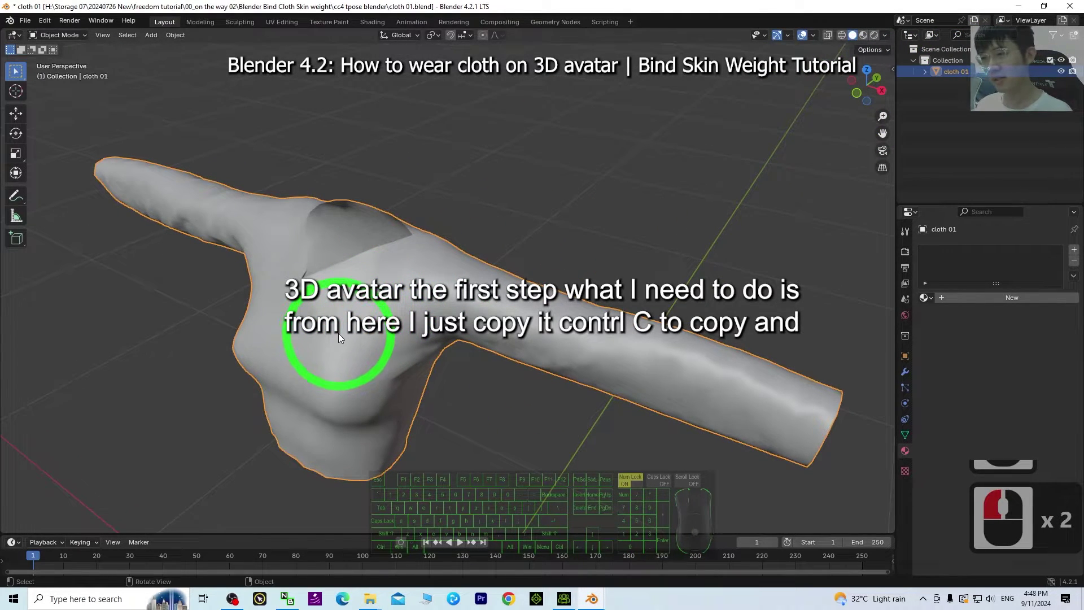
key(ctrl+c)
Step: In the camila tpose file, deselect the armature and paste the shirt onto the avatar
mouse_move(591, 601)
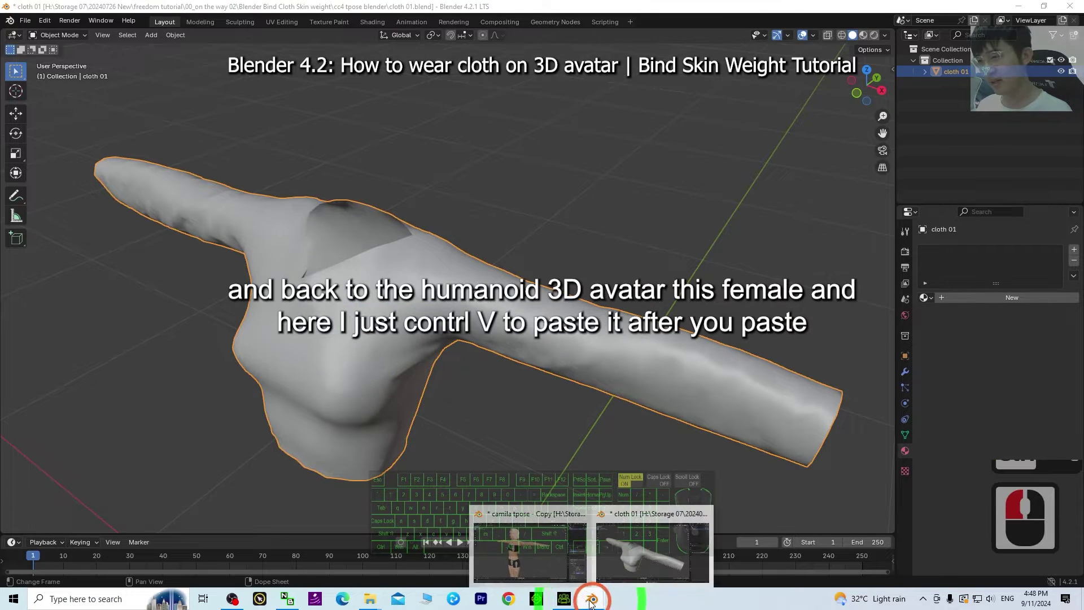
click(520, 553)
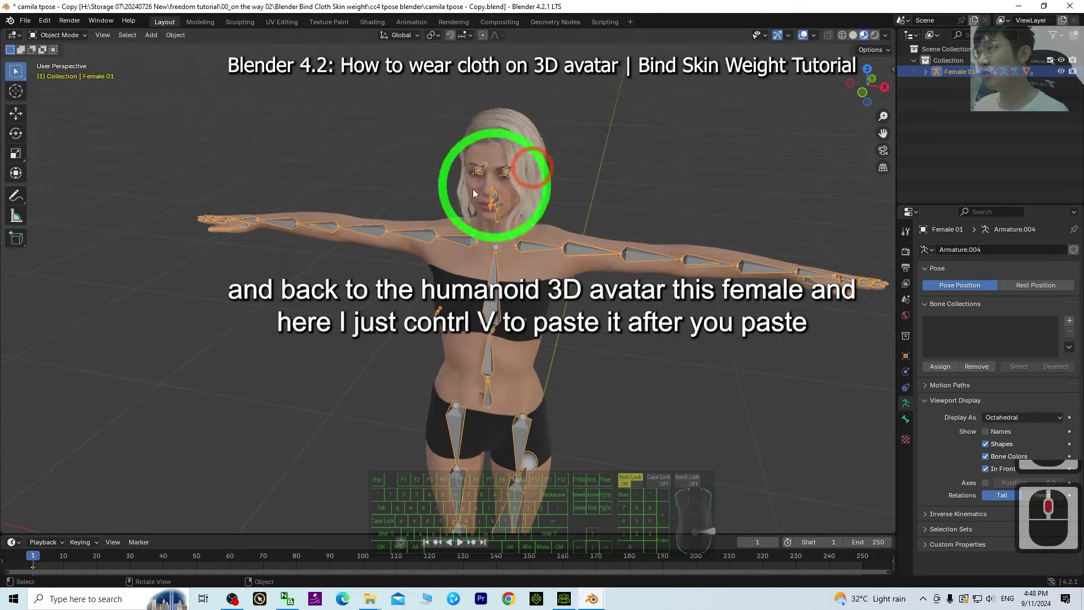
middle_drag(568, 254, 611, 290)
middle_drag(549, 270, 591, 411)
click(633, 344)
key(ctrl+v)
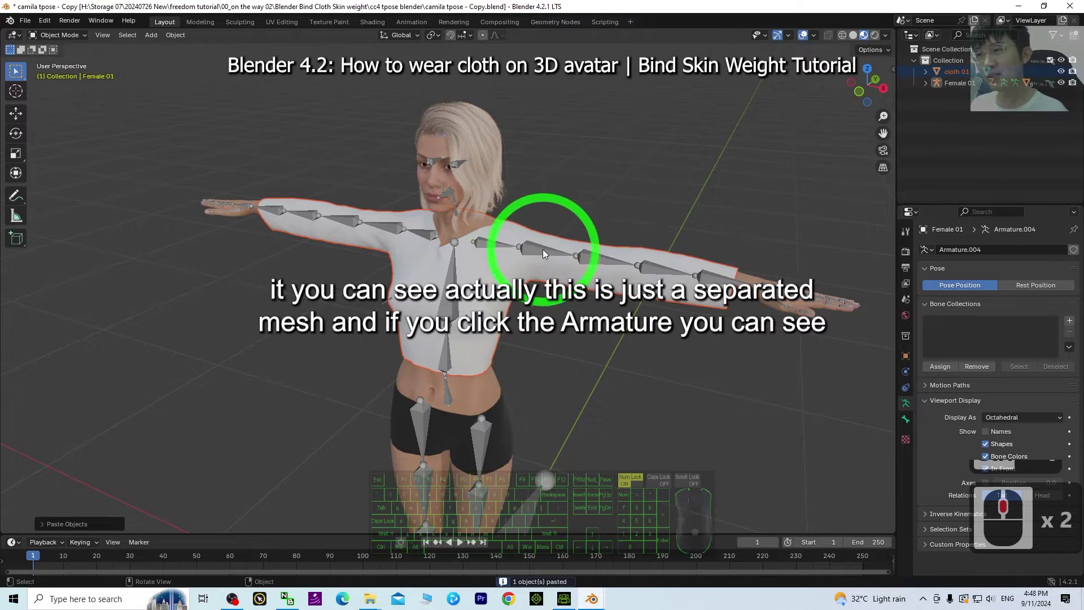
Step: Select the pasted shirt, then the Female 01 armature in the outliner, collapsing its children
click(672, 283)
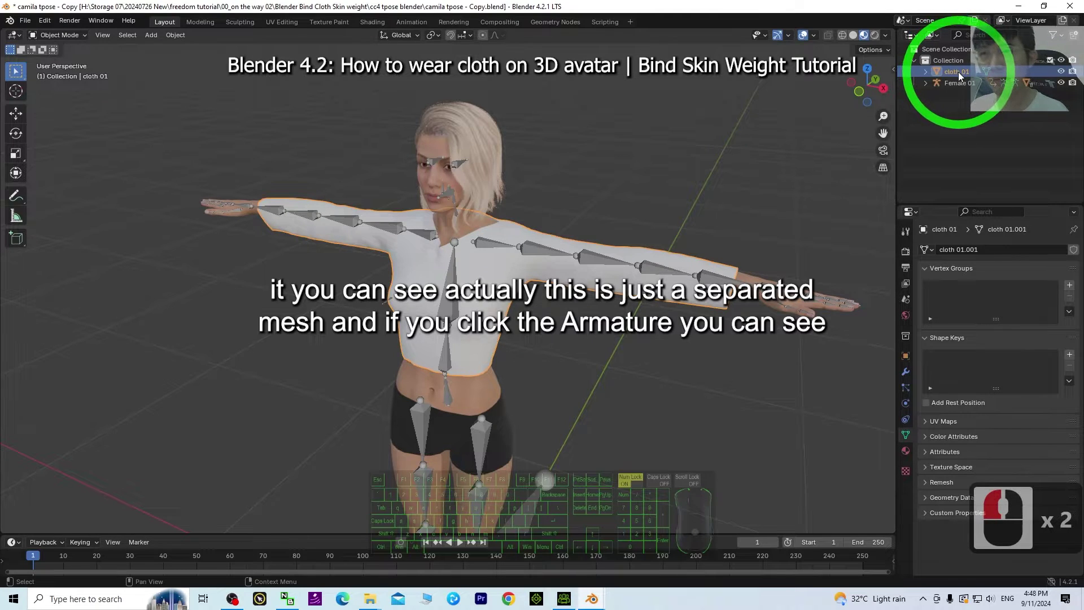
click(960, 78)
click(584, 299)
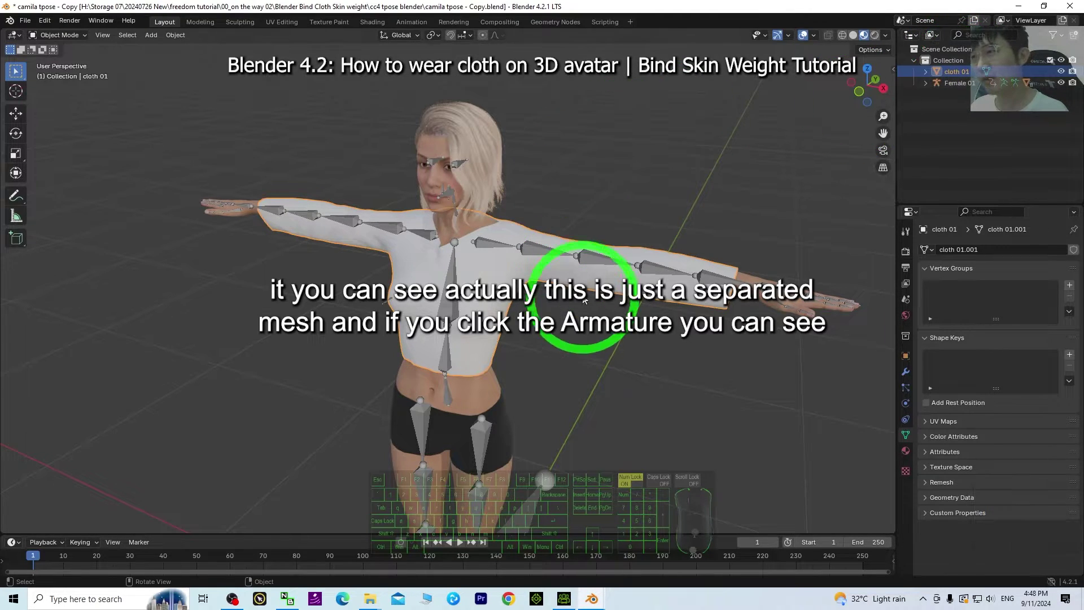
click(959, 83)
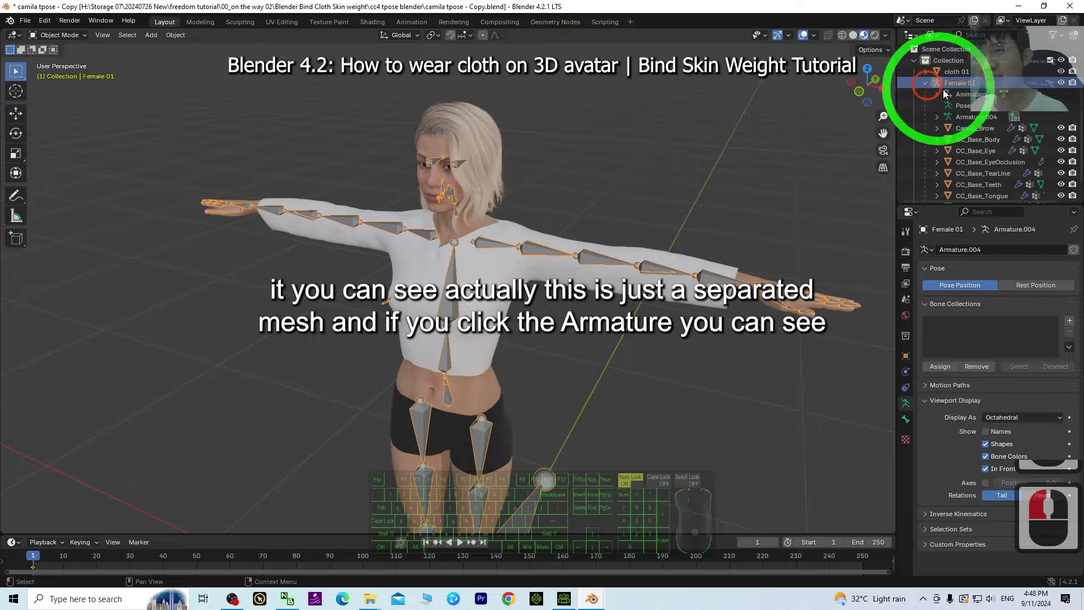
click(925, 83)
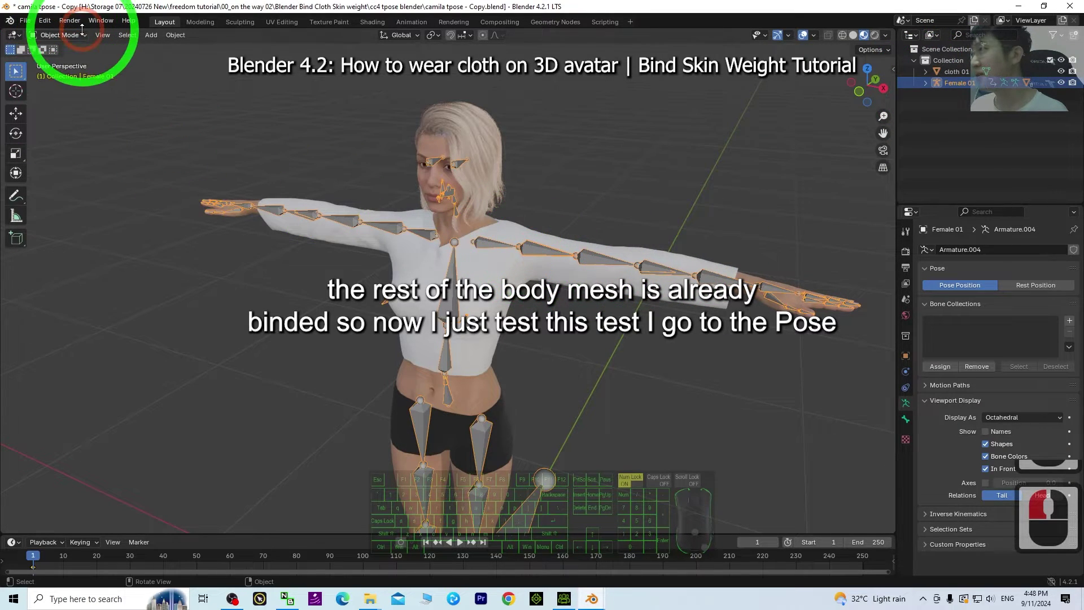
Step: In Pose Mode, rotate the upper-arm bone to test the shirt, then undo back to T-pose
click(65, 74)
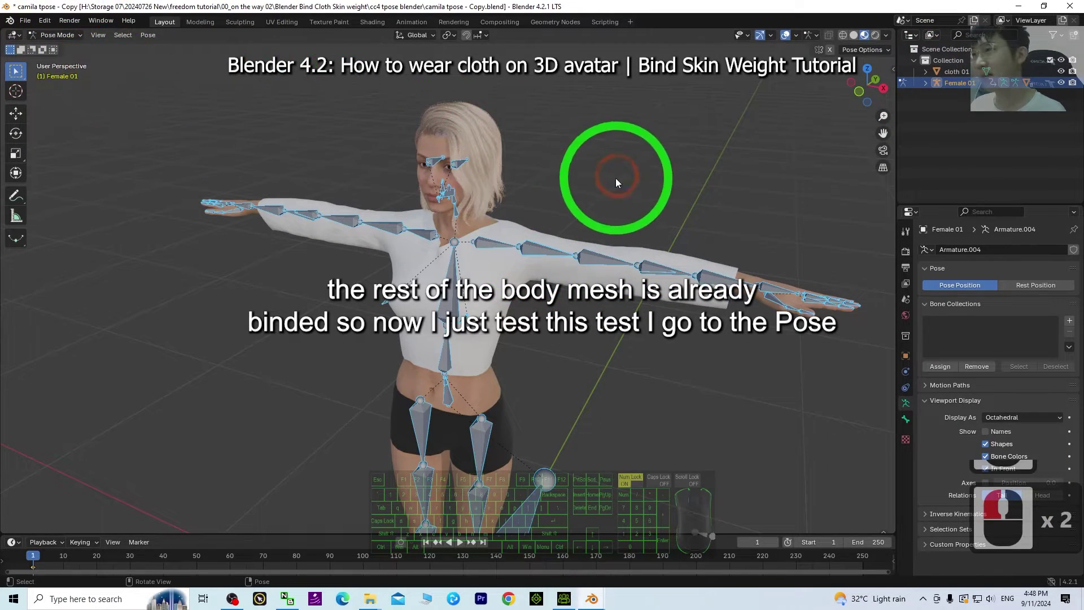
click(536, 252)
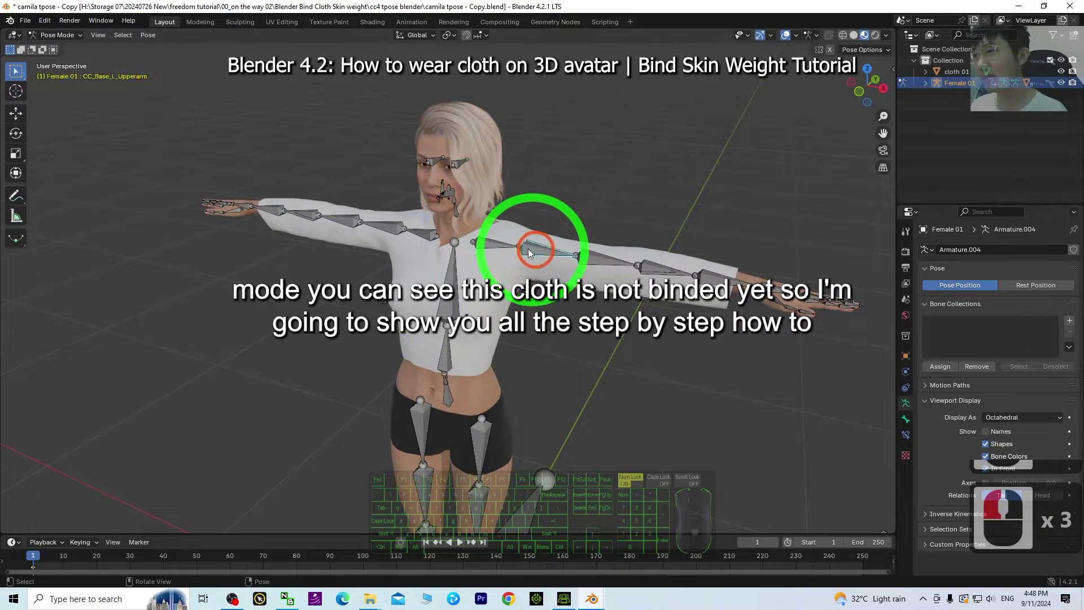
click(16, 133)
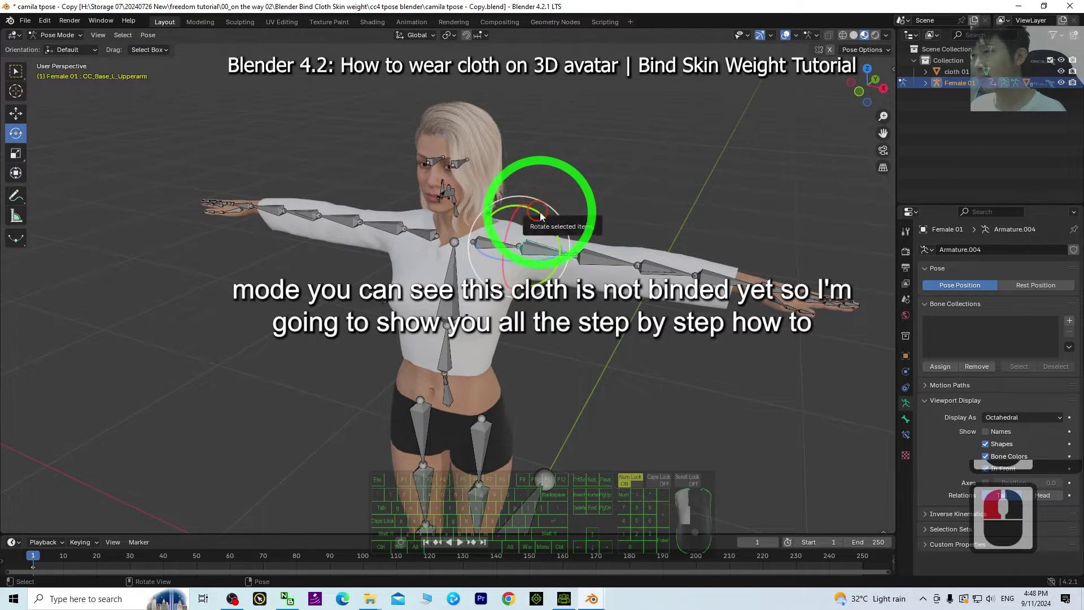
drag(540, 216, 538, 227)
key(ctrl+z)
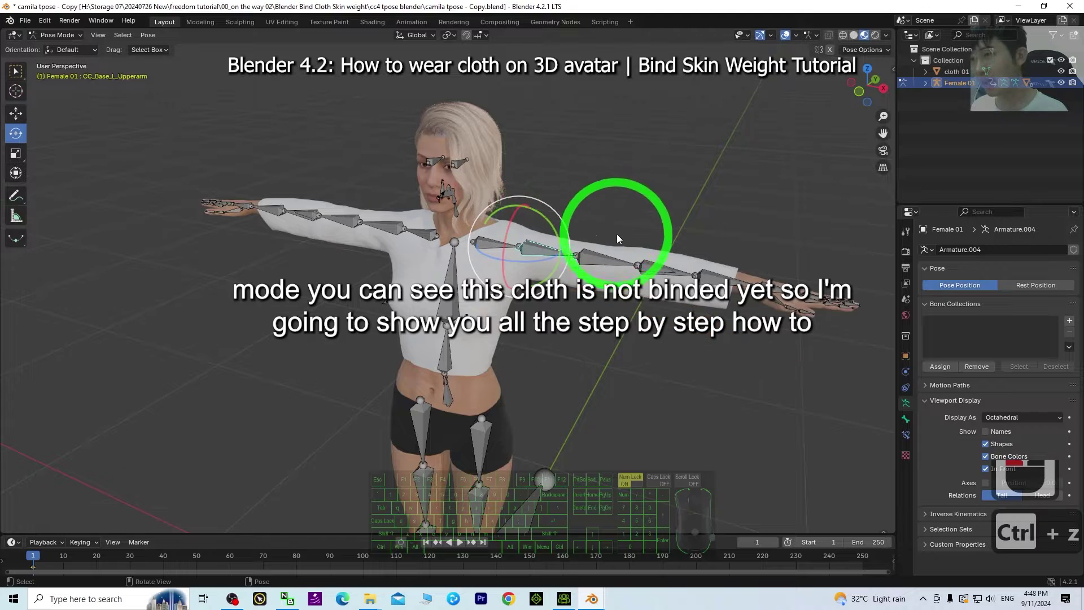
drag(539, 221, 636, 325)
key(ctrl+z)
Step: Select the root bone and switch the armature back to Object Mode
scroll(506, 349, down, 5)
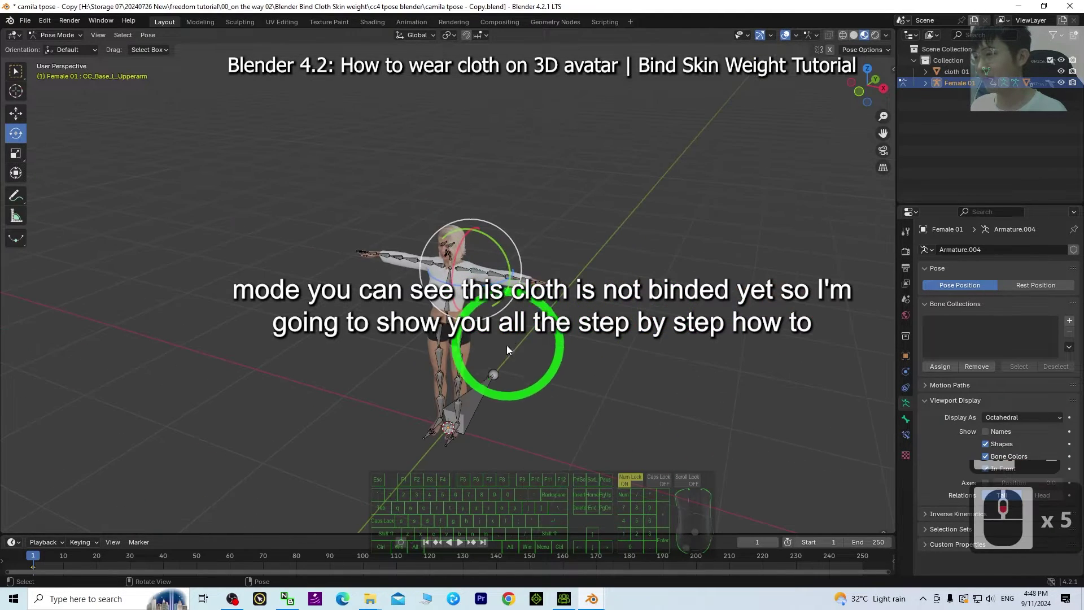
click(485, 391)
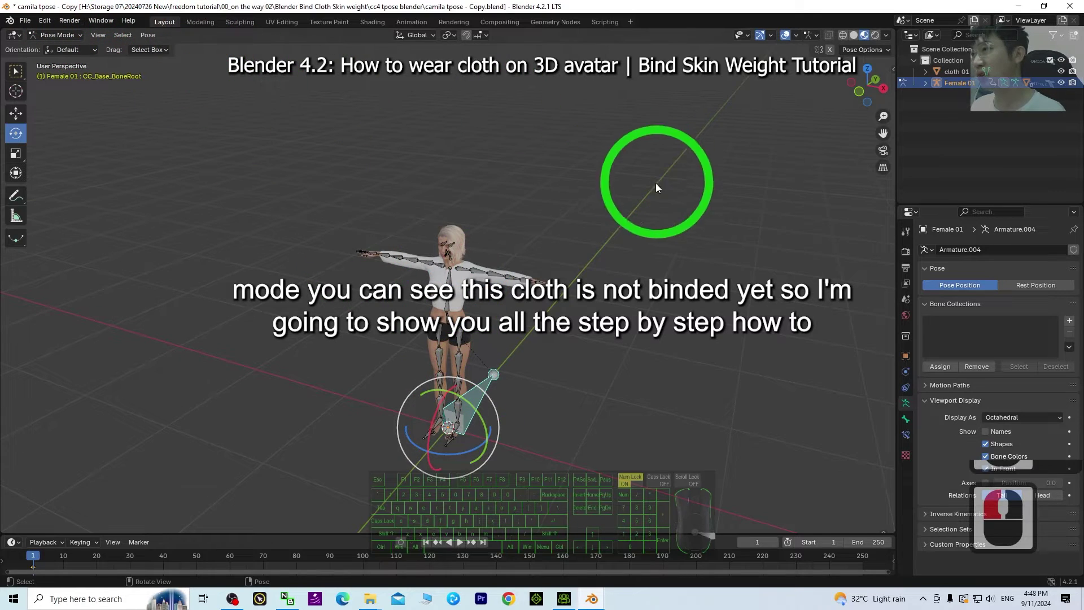
scroll(638, 206, up, 6)
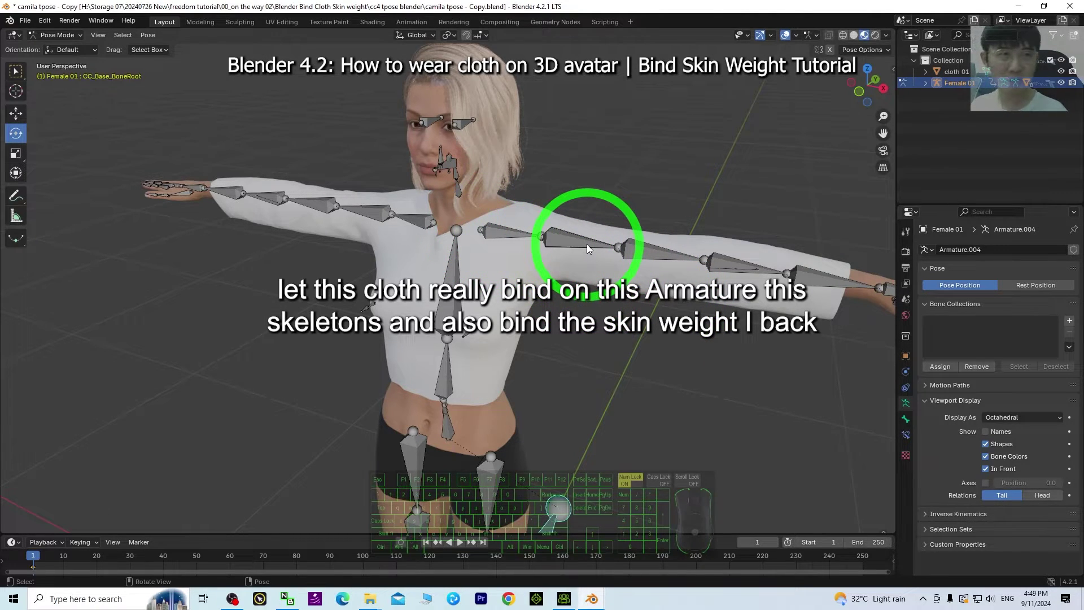
click(59, 35)
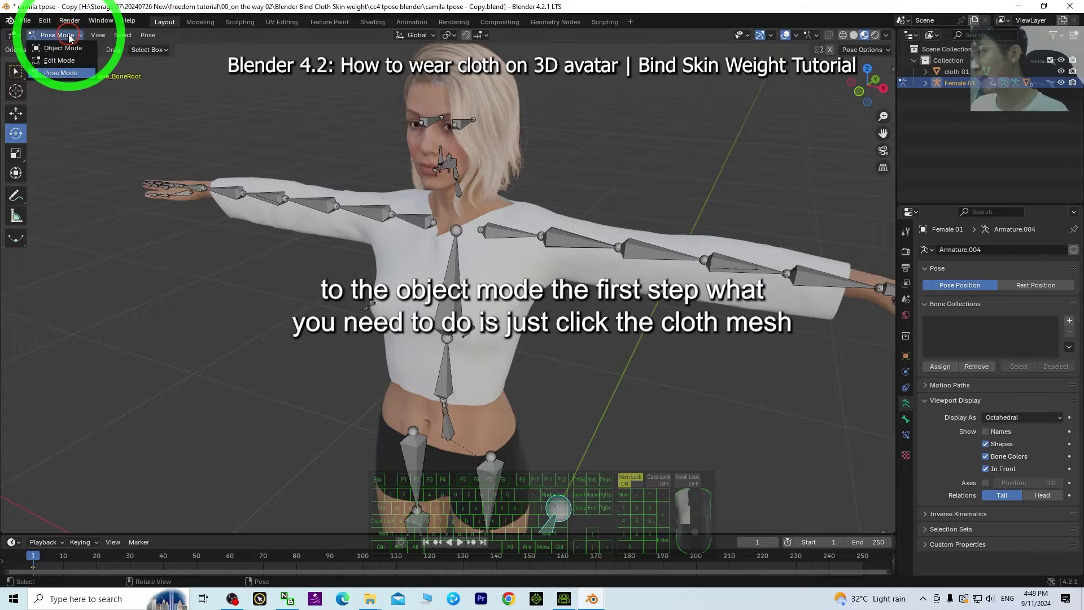
click(57, 49)
Step: Select the cloth 01 shirt, add the Female 01 armature, and parent With Armature Deform
click(564, 381)
click(703, 407)
click(635, 418)
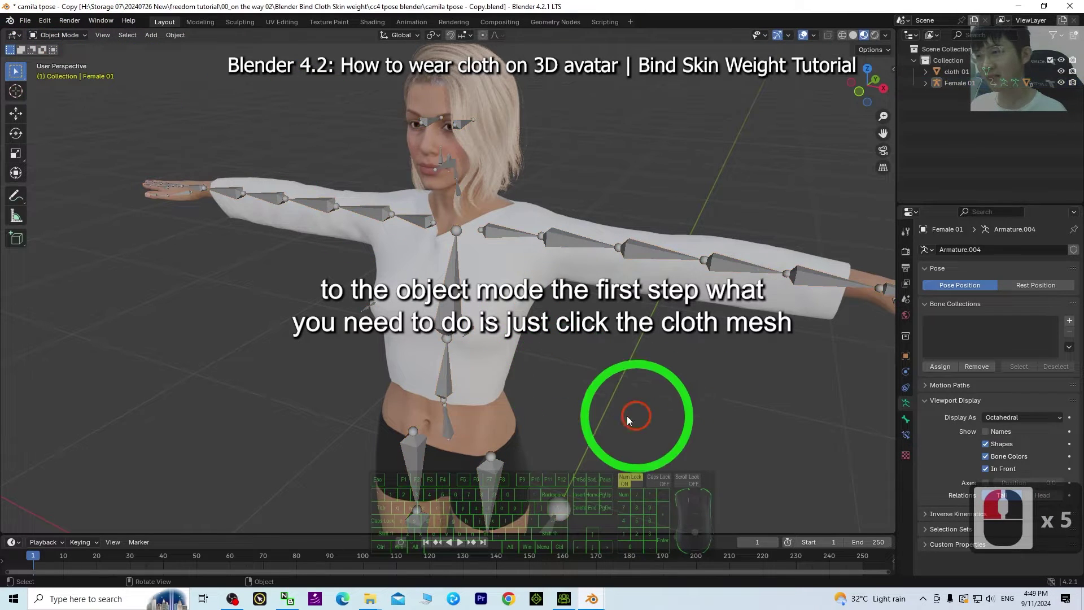
click(499, 398)
click(778, 403)
click(525, 277)
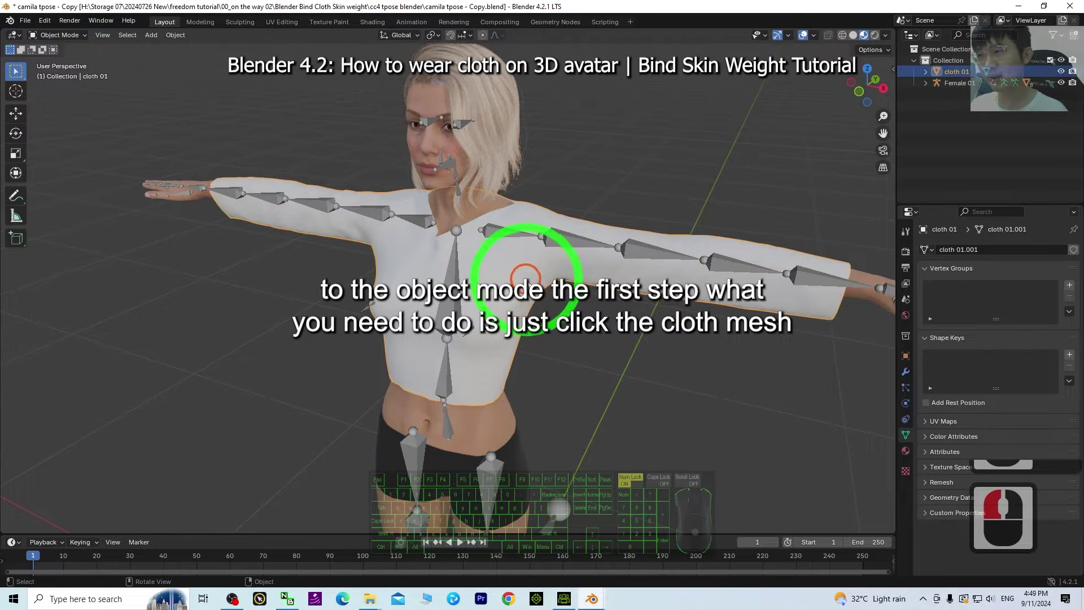
click(587, 277)
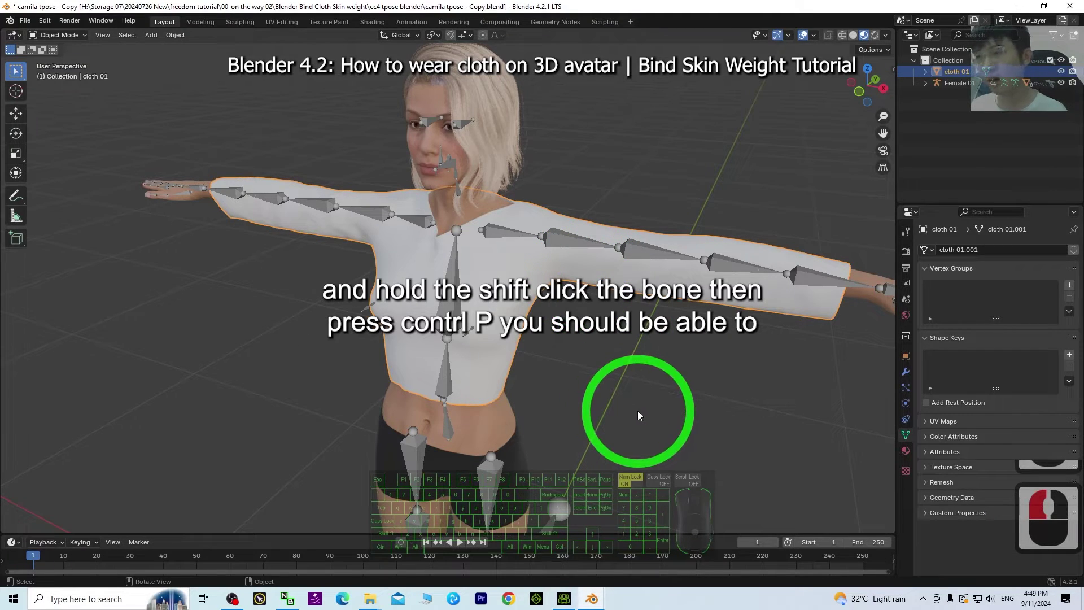
shift+click(556, 239)
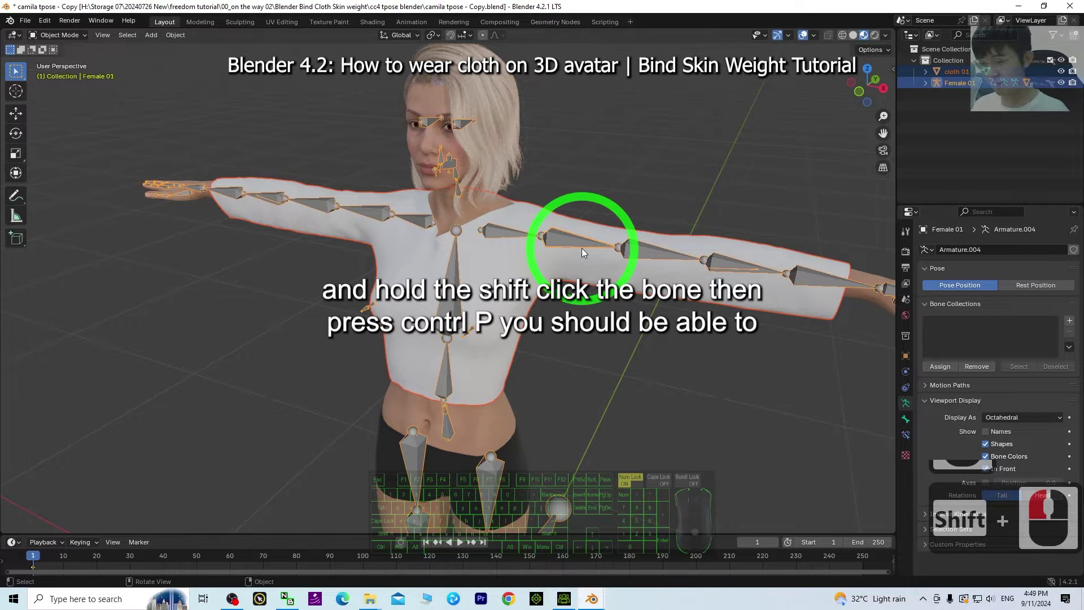
key(ctrl+p)
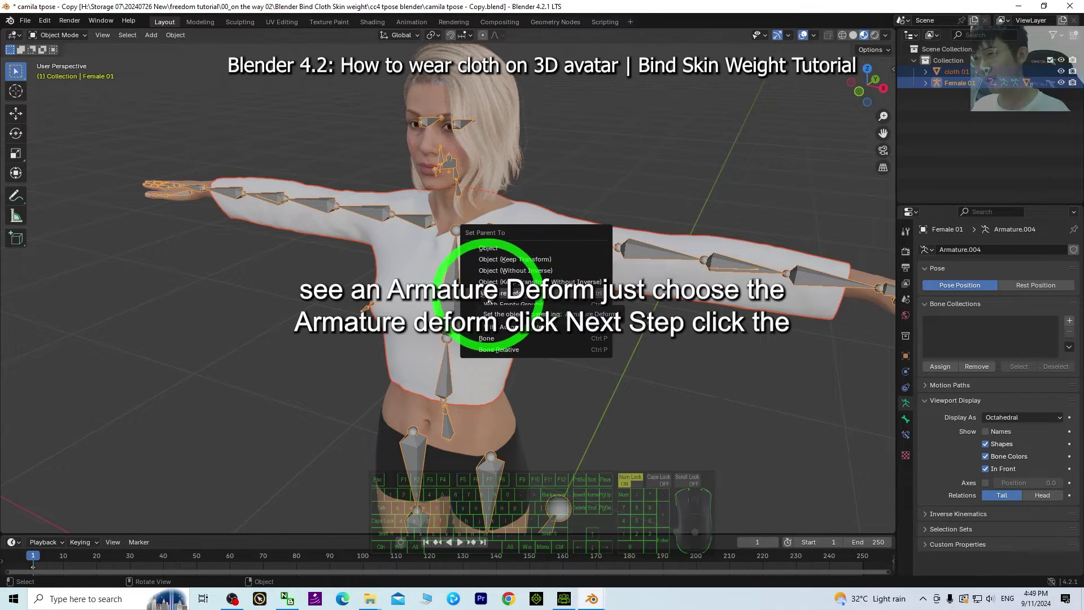
click(533, 302)
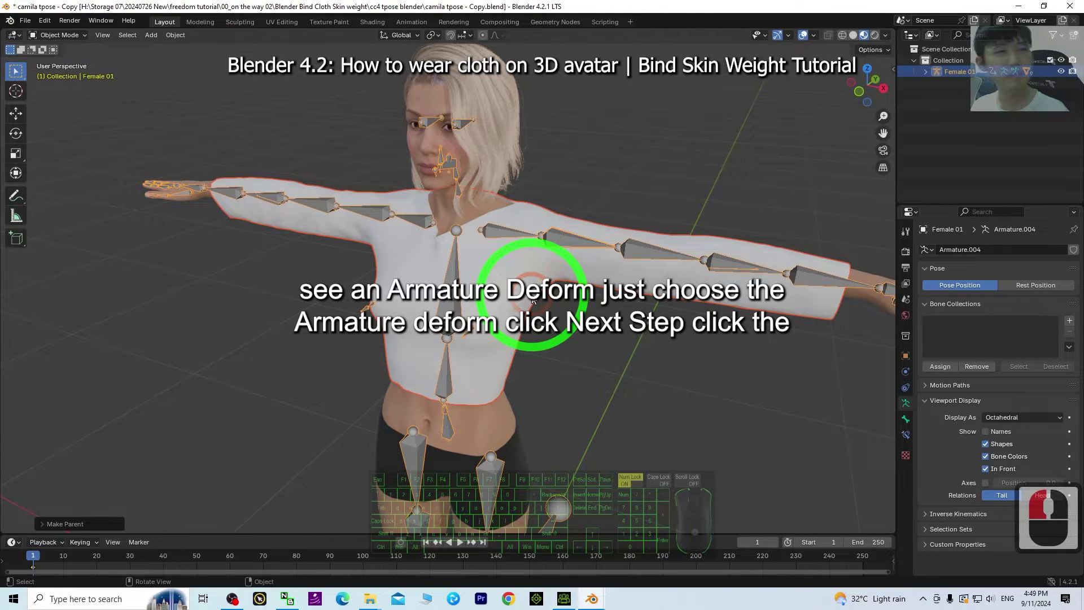
click(625, 375)
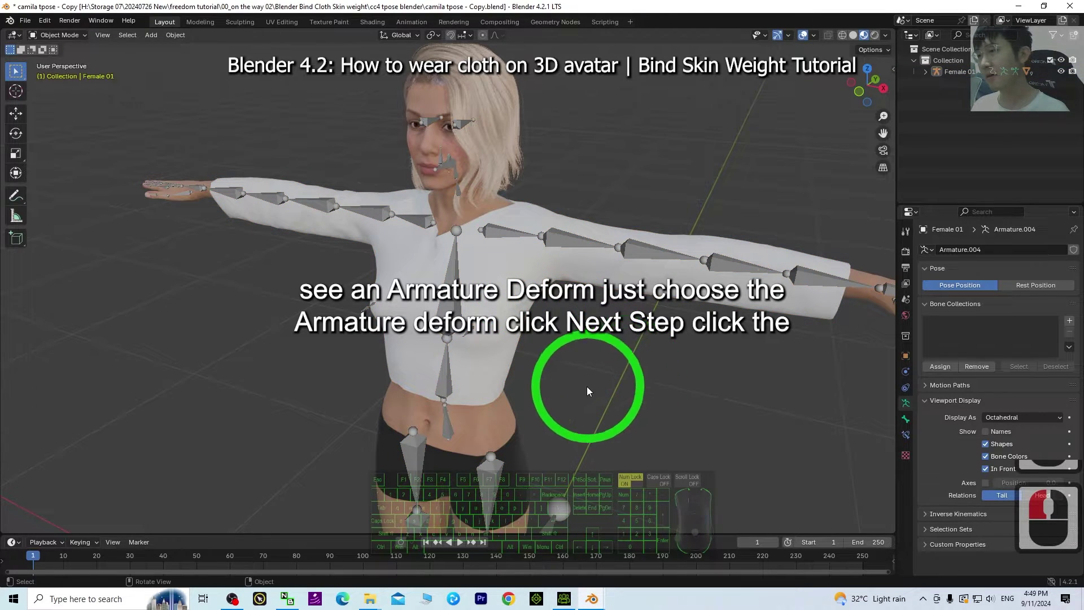
Step: Select the body skin, add the cloth 01 shirt, and enter Weight Paint mode
click(498, 421)
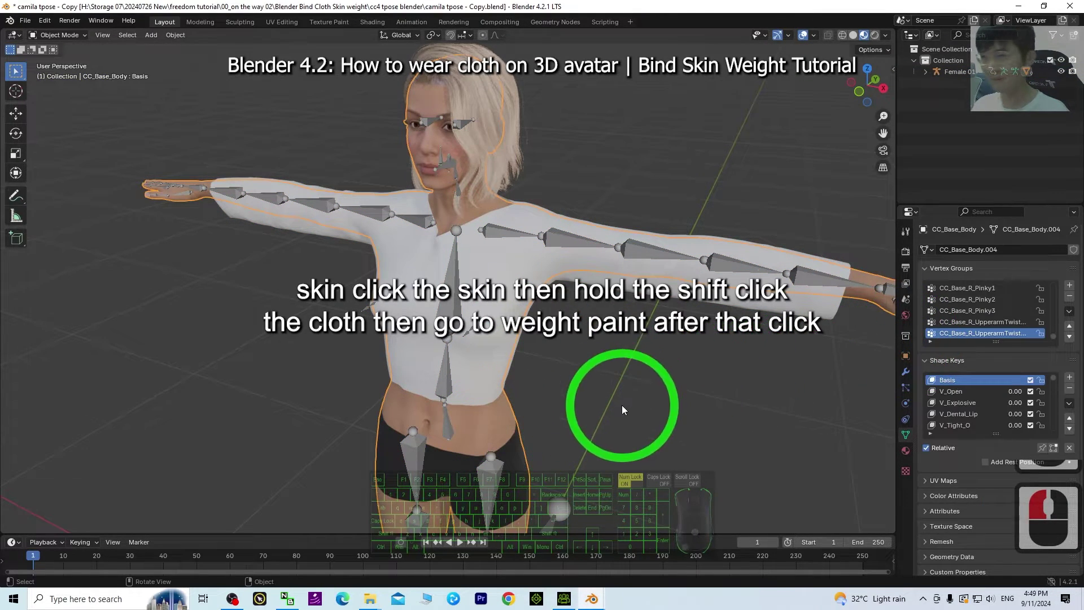
middle_drag(624, 406, 638, 367)
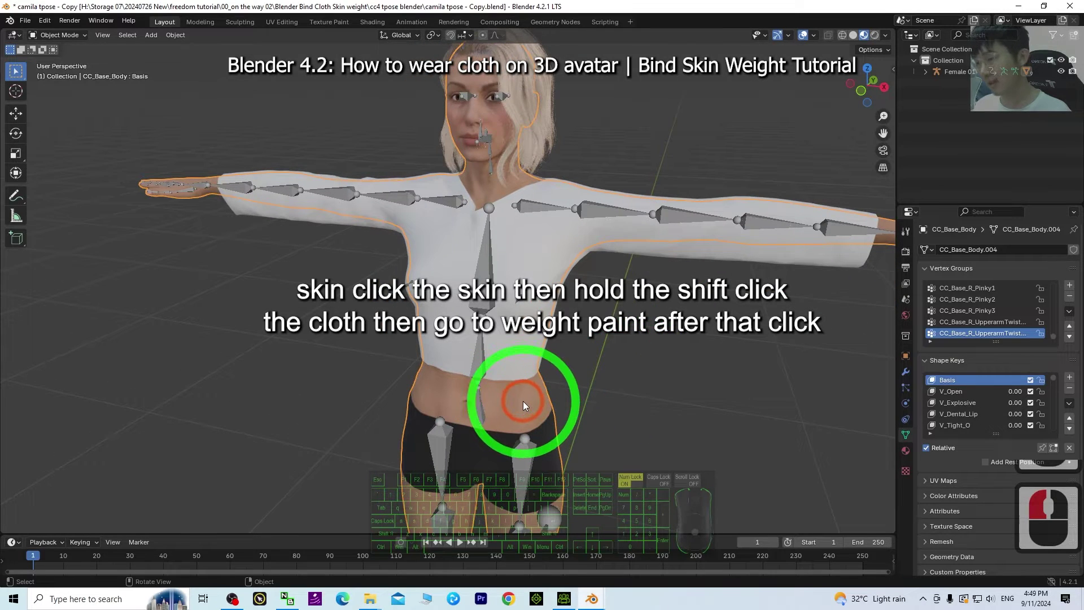
shift+click(537, 255)
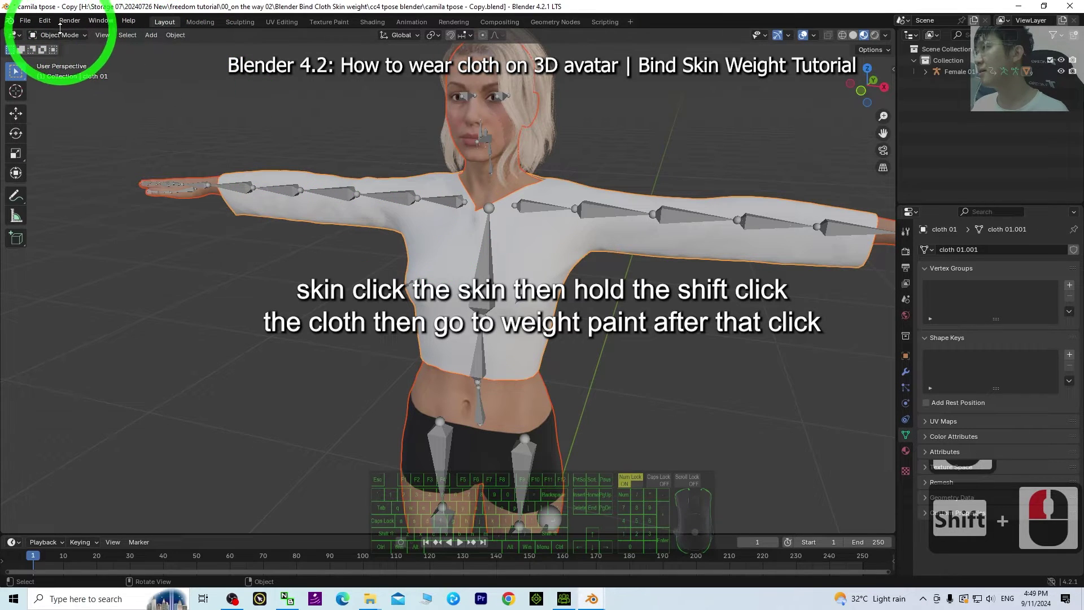
click(76, 37)
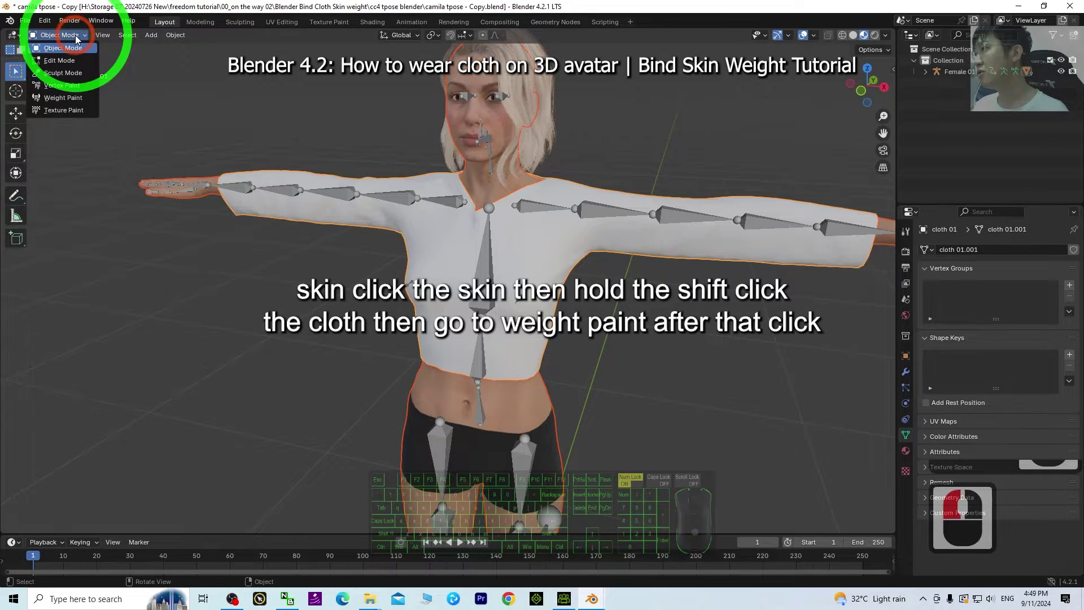
click(66, 99)
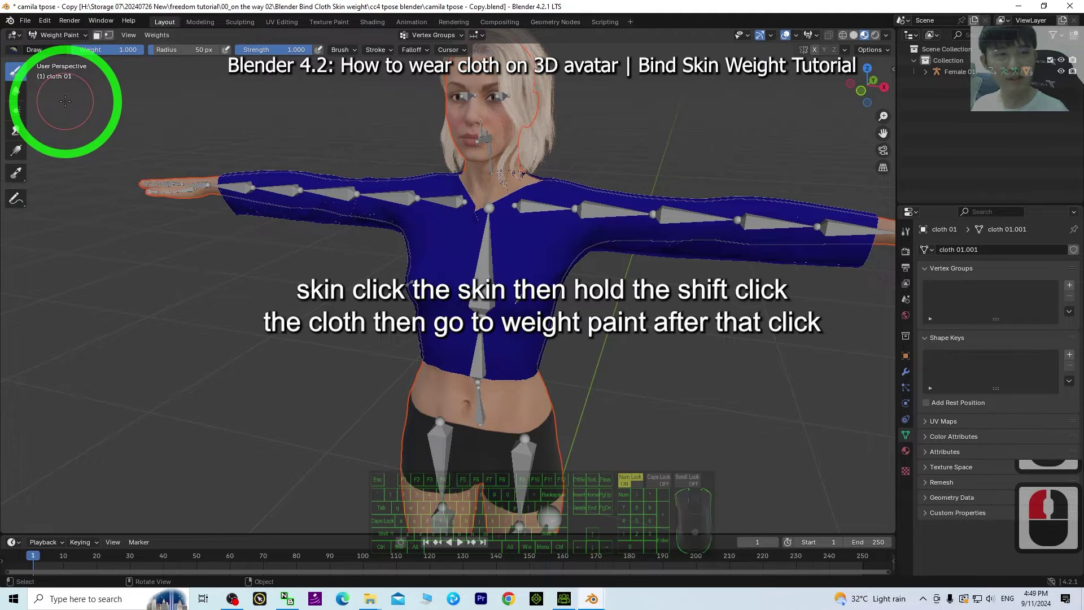
Step: Transfer weights from body to shirt with Vertex Mapping set to Nearest Face Interpolated
click(148, 36)
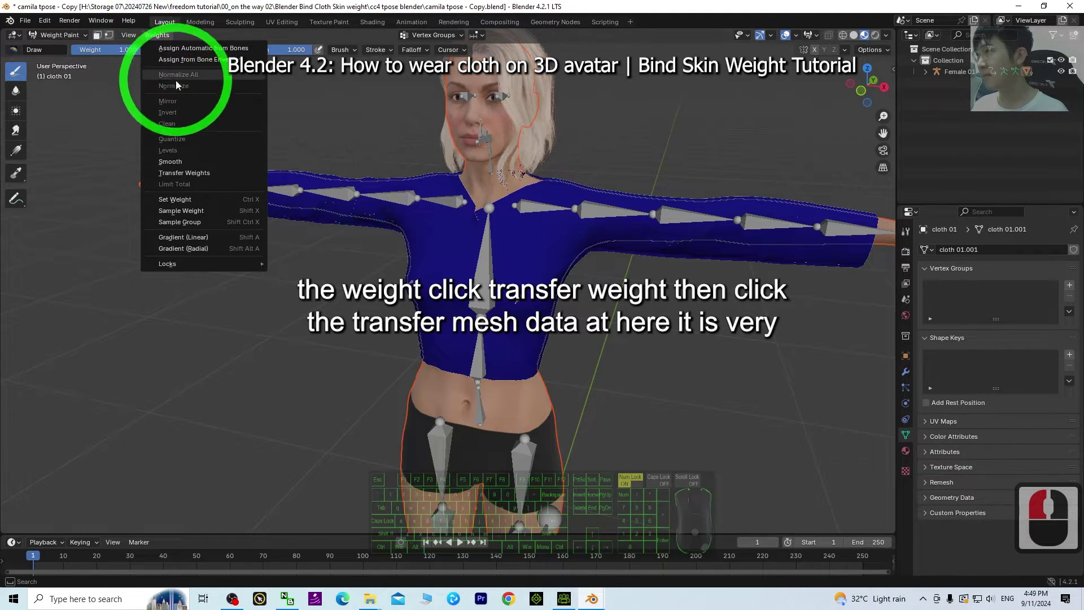
click(197, 174)
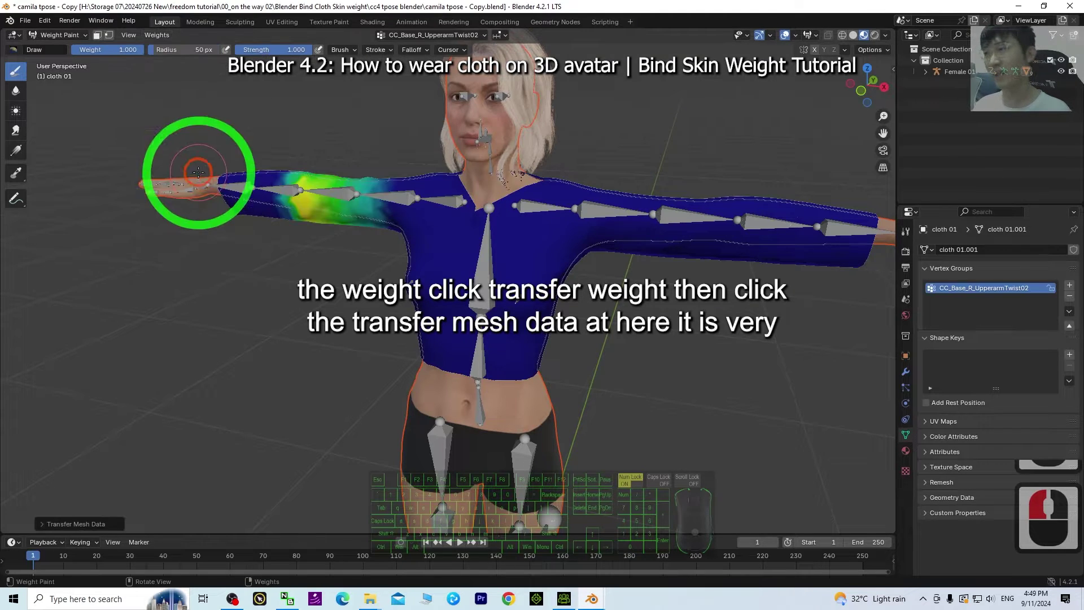
click(70, 524)
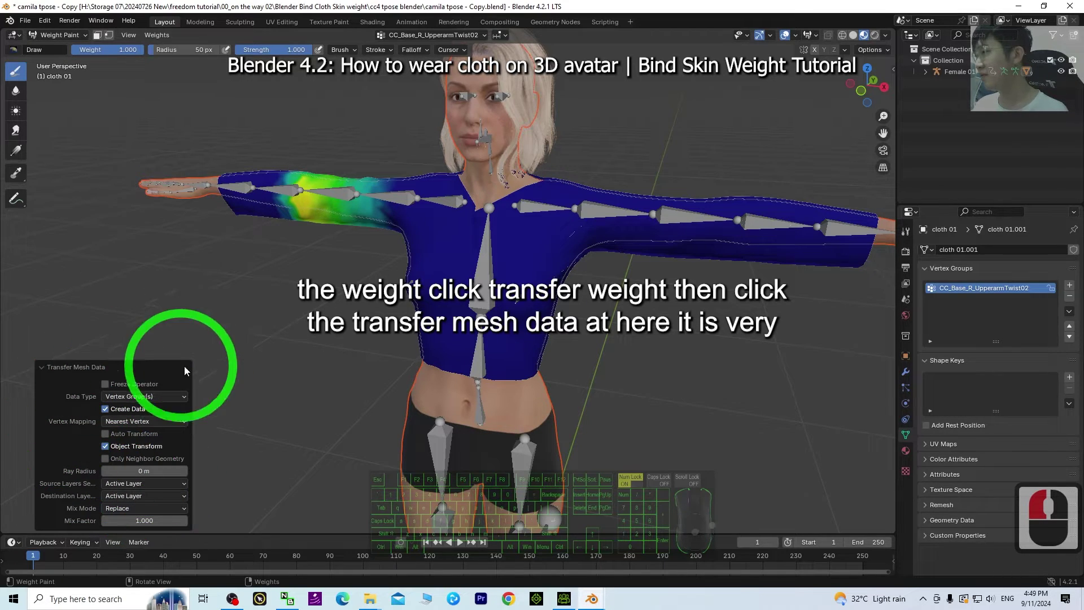
click(133, 423)
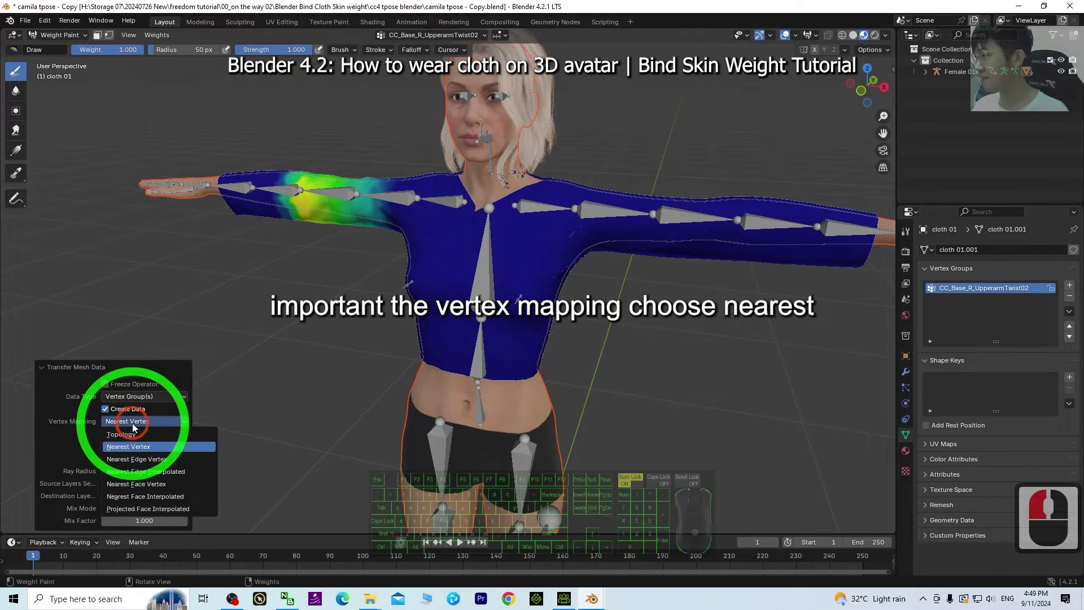
click(133, 424)
click(71, 424)
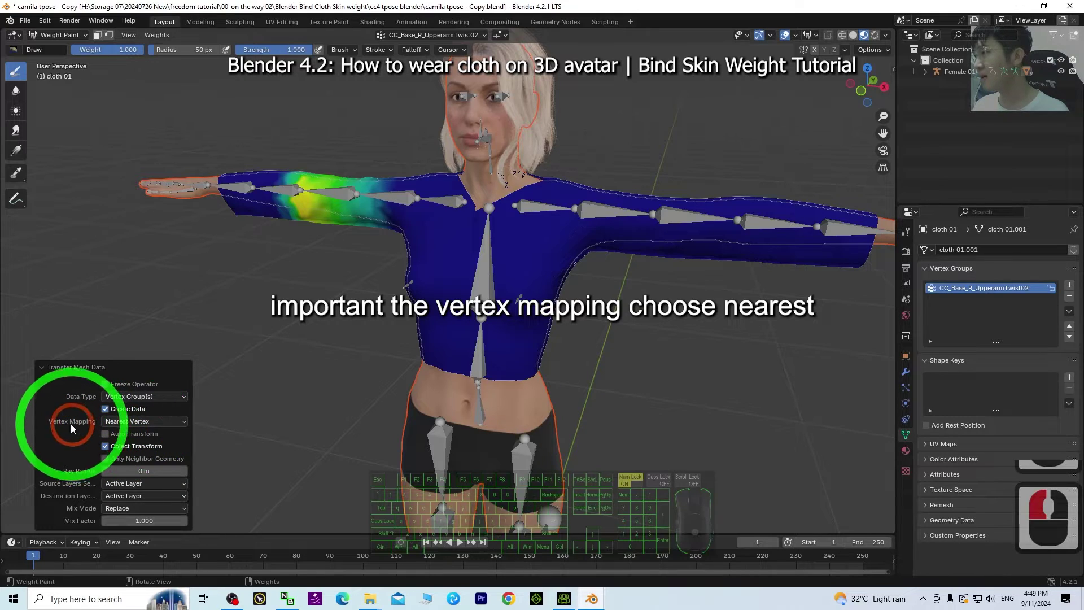
click(119, 422)
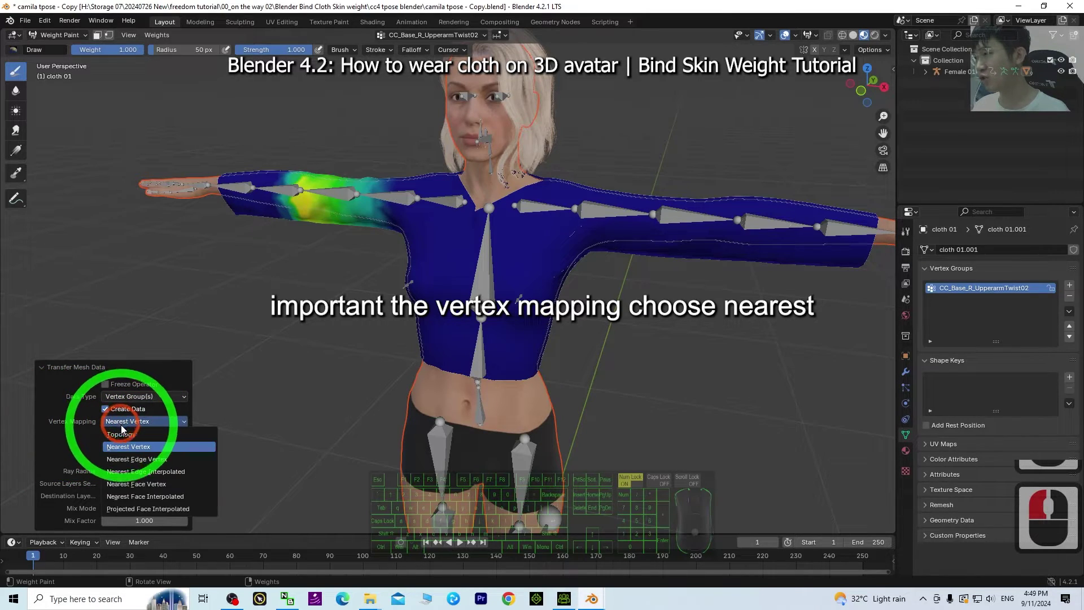
click(152, 496)
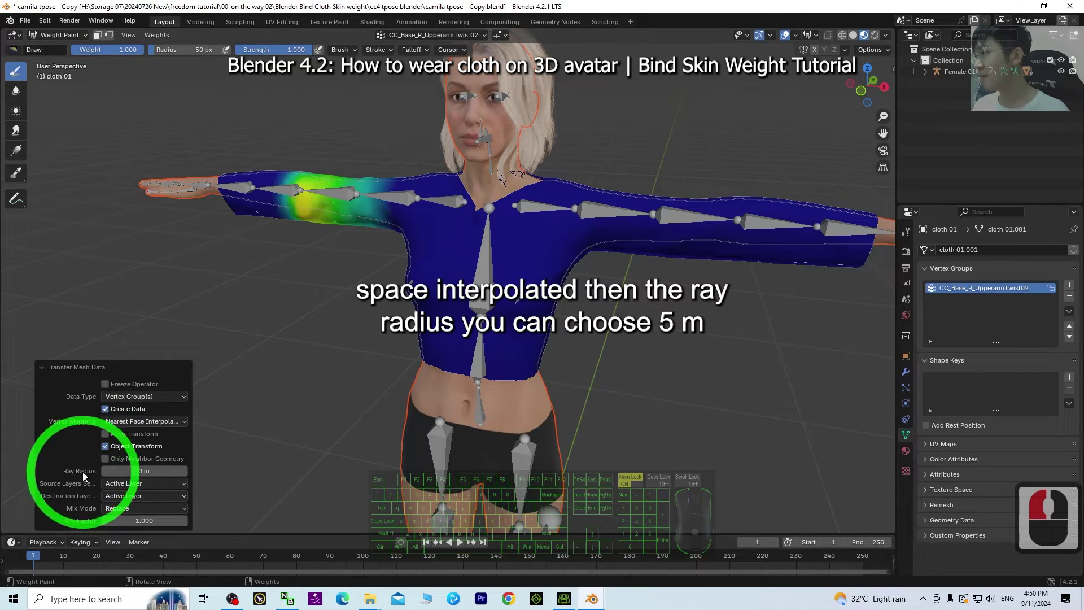
Step: Set the transfer Ray Radius to 5 m and Source Layers Selection to By Name
click(144, 471)
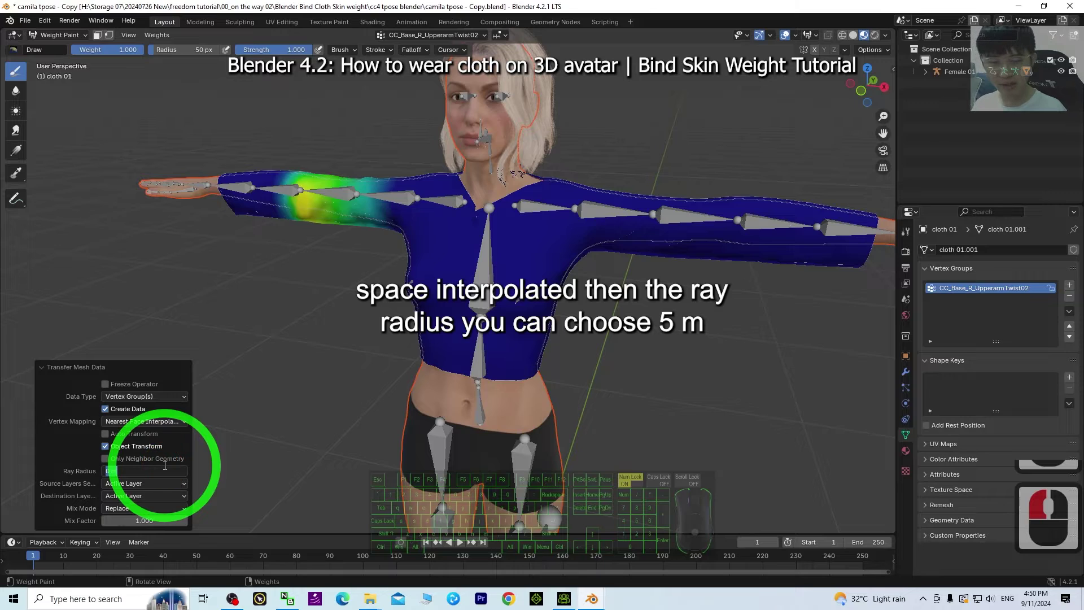
text(5)
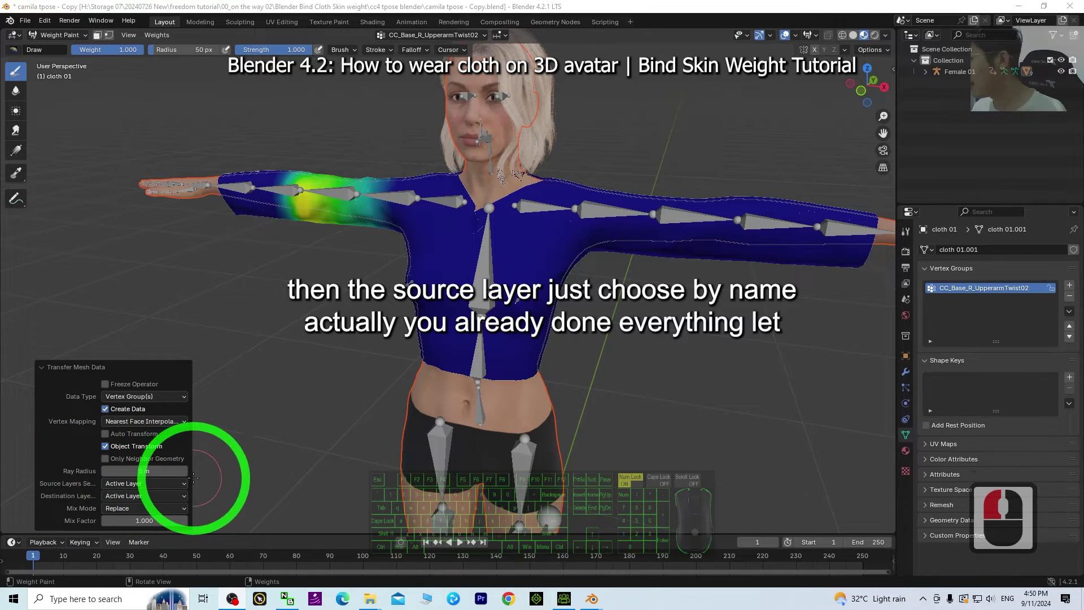
click(129, 484)
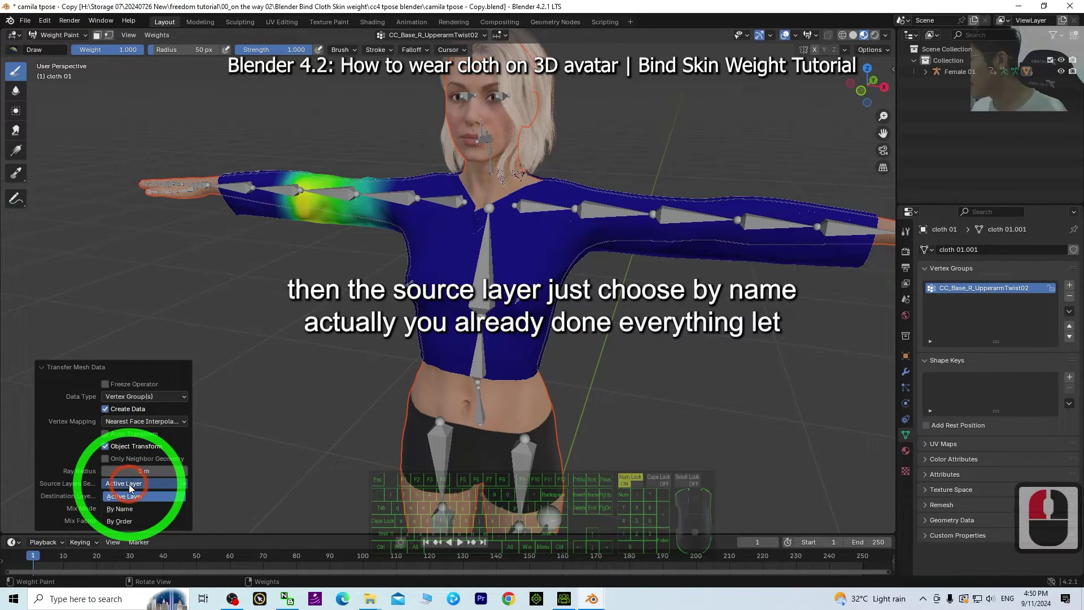
click(123, 508)
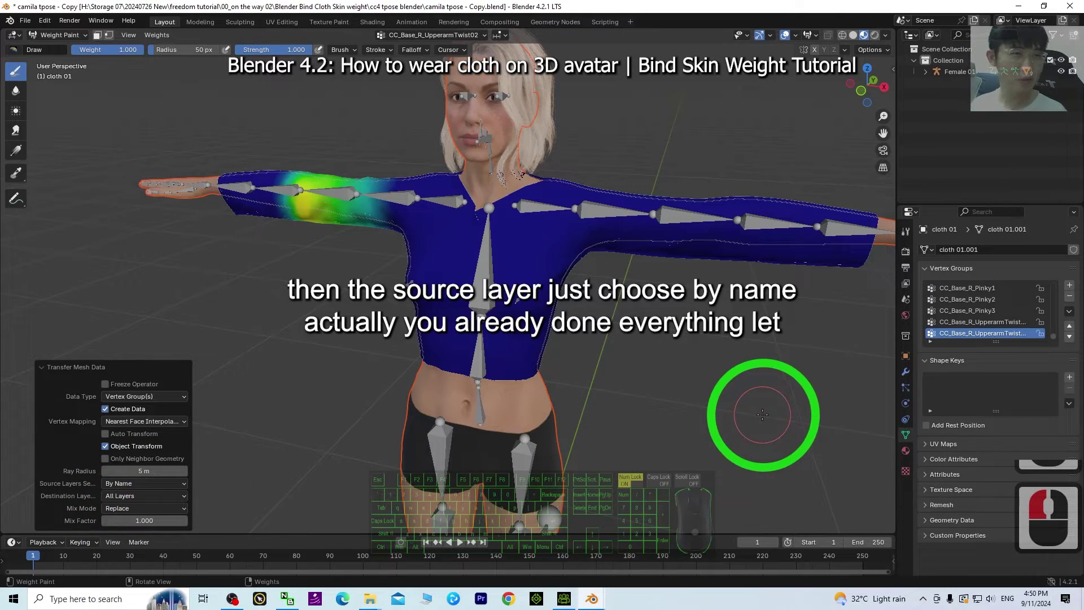
Step: Dismiss the transfer settings panel and return the scene to Object Mode
click(714, 389)
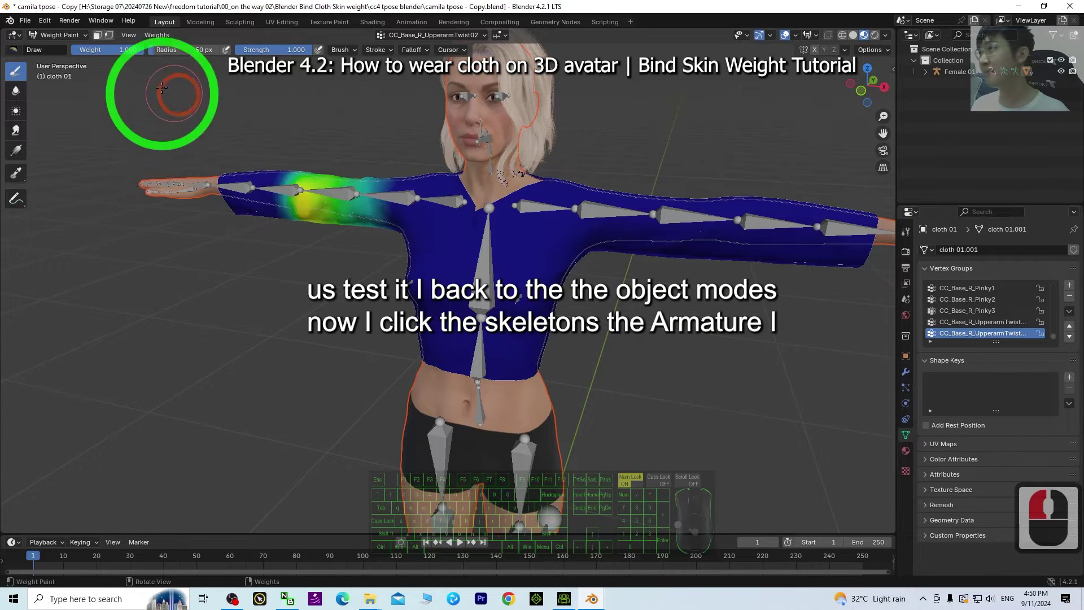
click(62, 36)
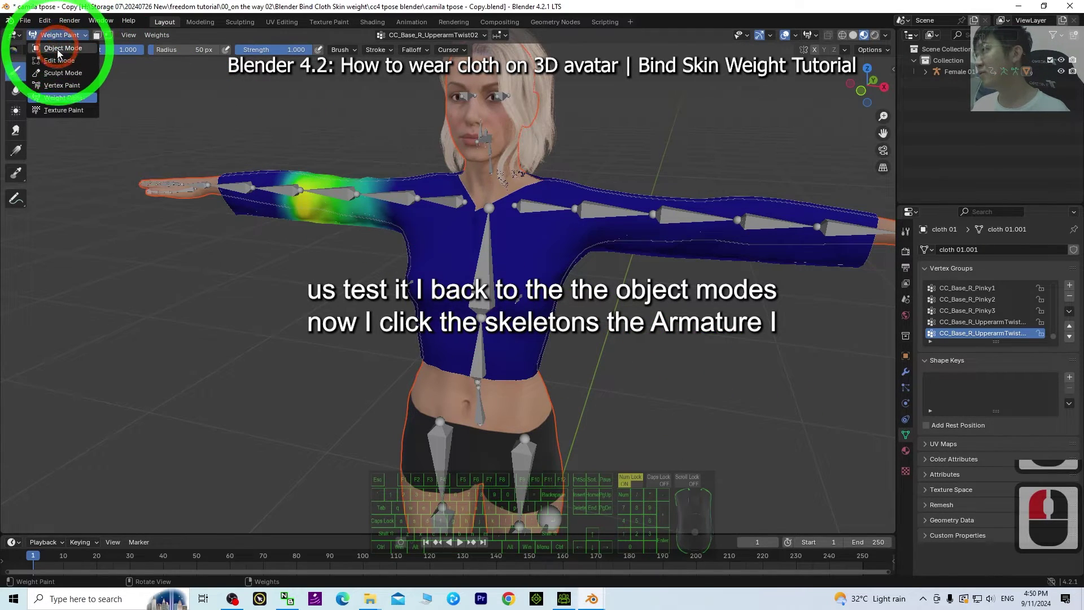
click(62, 49)
scroll(611, 368, down, 3)
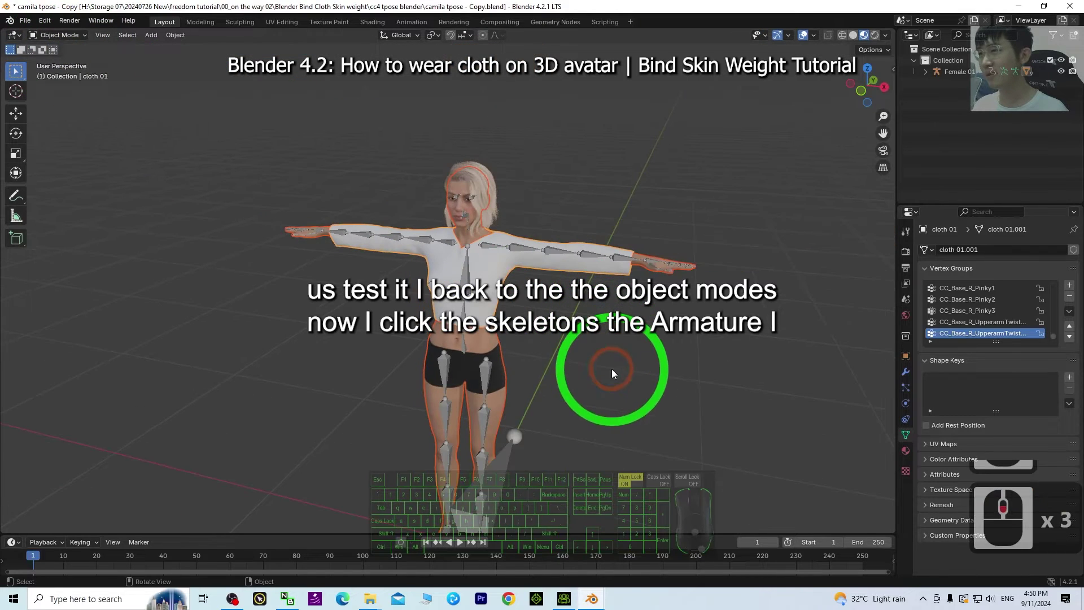
middle_drag(612, 368, 476, 464)
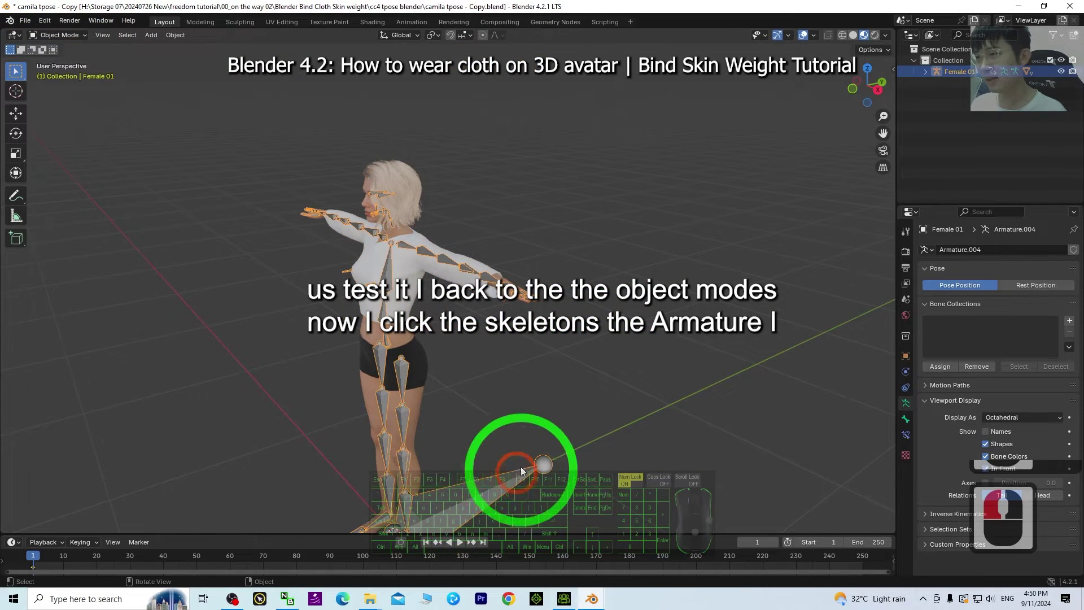
scroll(483, 435, down, 3)
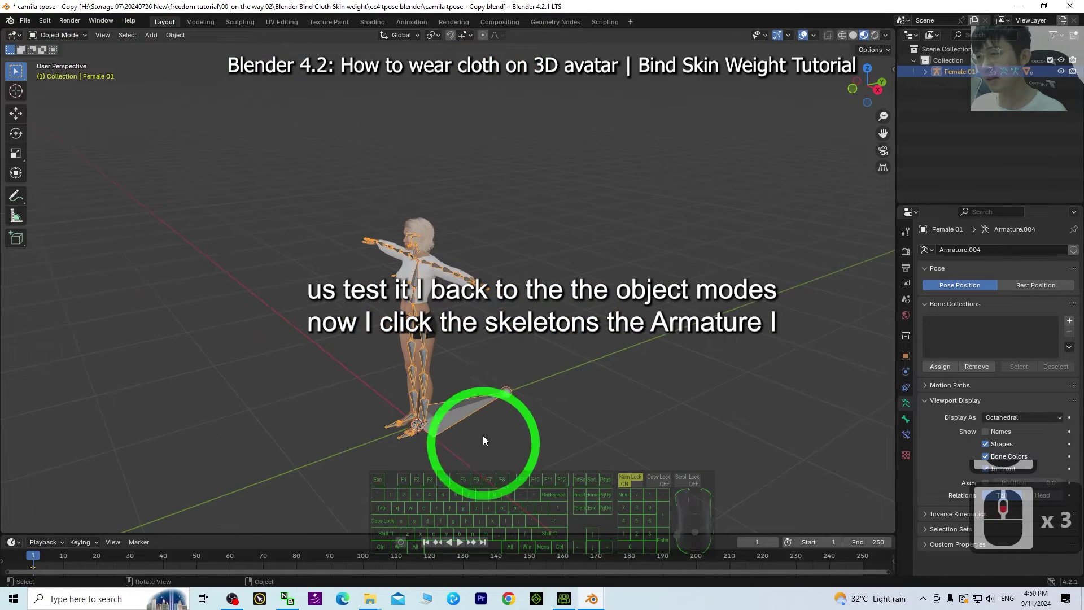
Step: Move the Female 01 armature with the Move tool to confirm the cloth 01 shirt follows
click(16, 113)
drag(473, 406, 556, 339)
scroll(523, 247, up, 4)
click(523, 248)
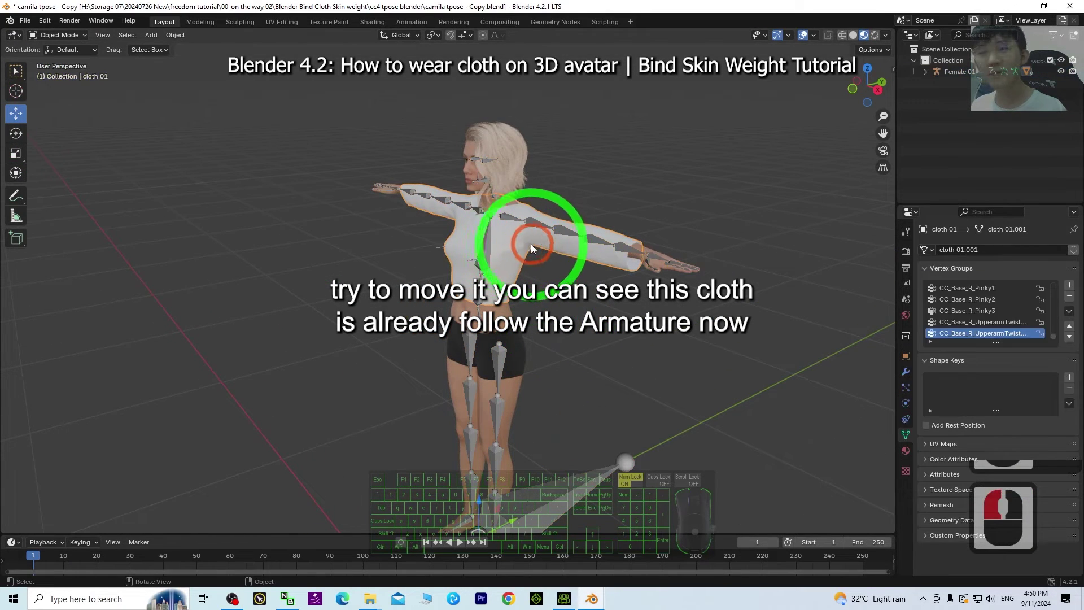
middle_drag(514, 253, 733, 310)
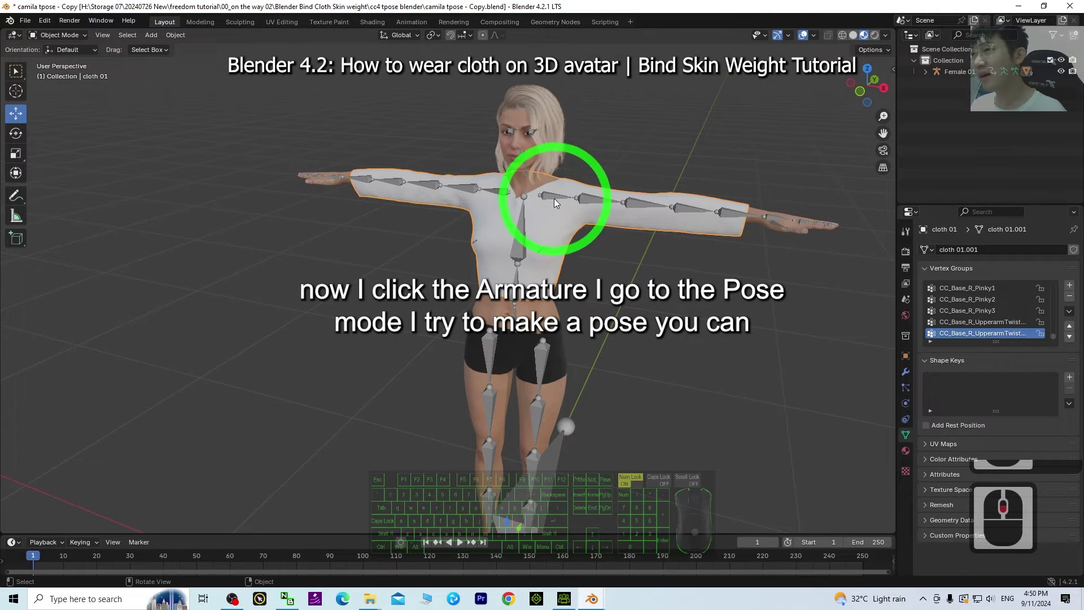
click(554, 202)
Step: Enter Pose Mode and rotate the left upper-arm bone downward
click(63, 35)
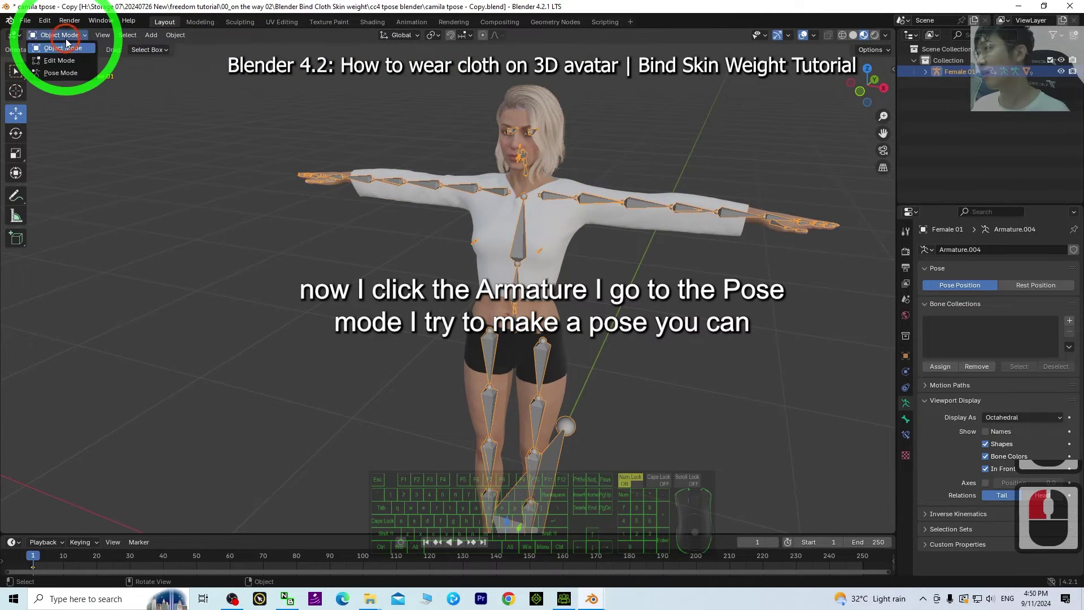
click(57, 73)
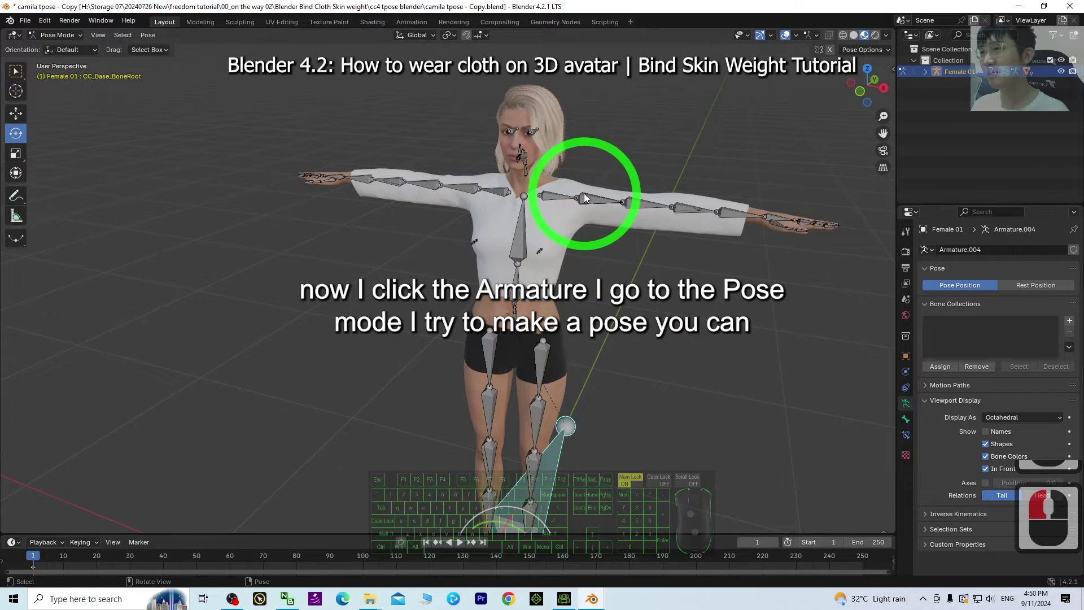
click(585, 196)
click(587, 197)
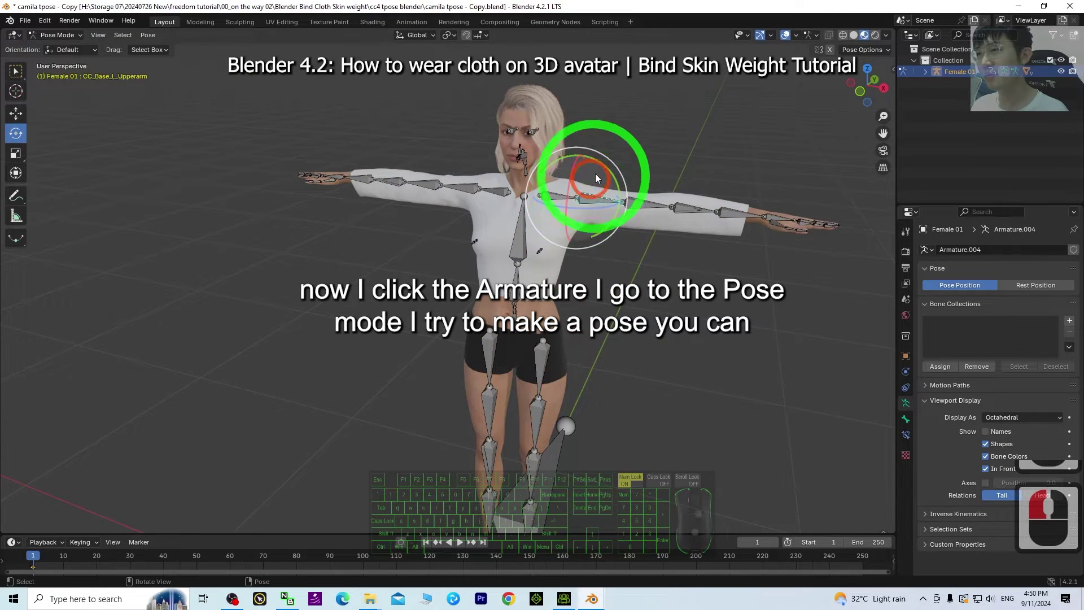
drag(587, 198, 750, 303)
middle_drag(750, 302, 689, 259)
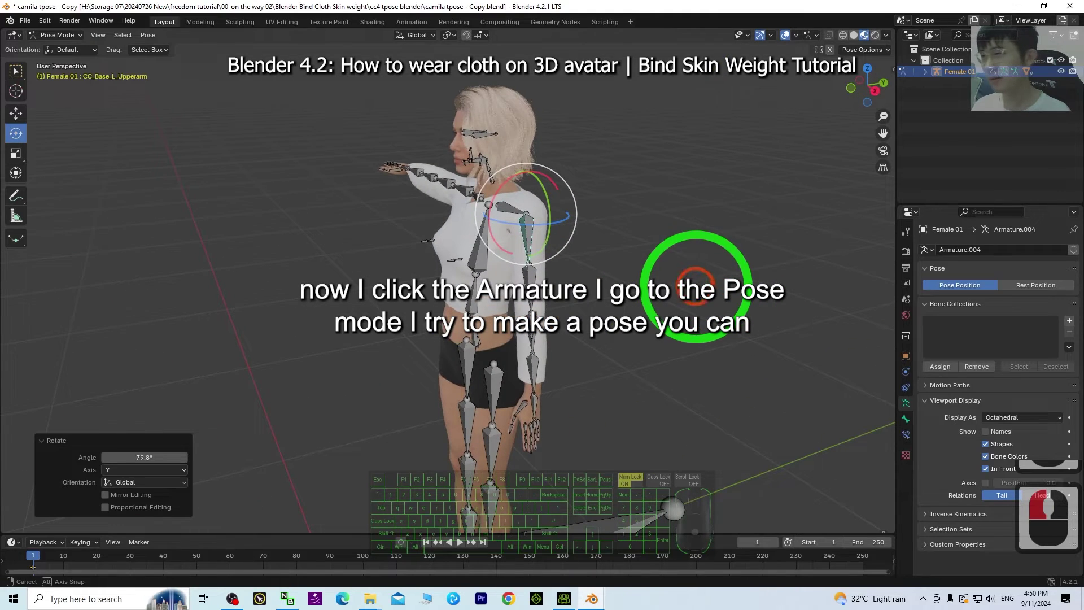
Step: Bend the left forearm bone CC_Base_L_Forearm in toward the body
click(531, 327)
drag(522, 285, 599, 265)
key(ctrl+z)
click(511, 287)
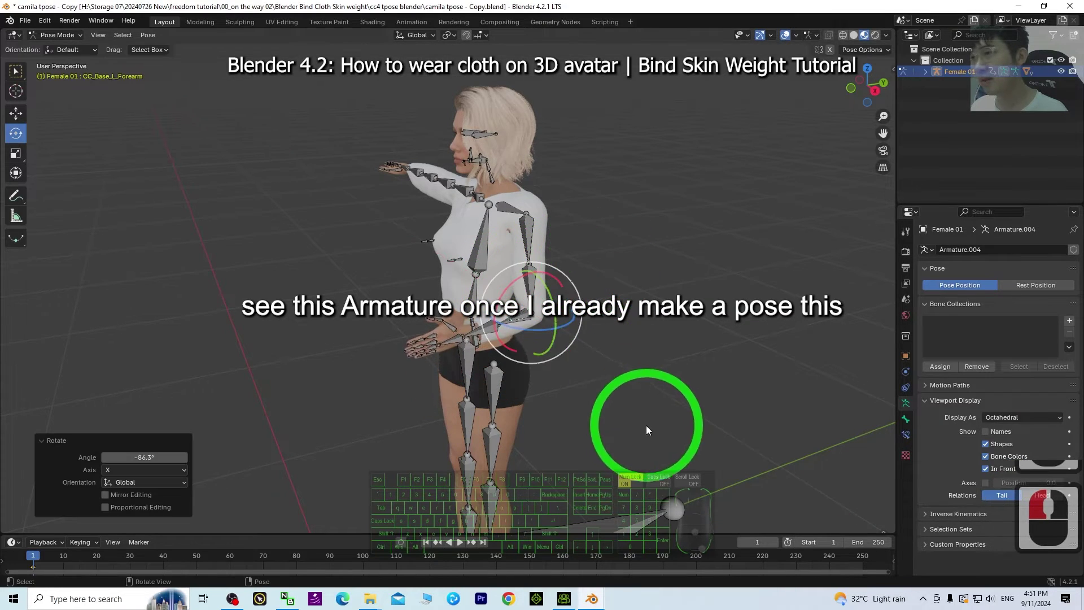
middle_drag(647, 432, 659, 395)
scroll(662, 239, up, 3)
middle_drag(744, 222, 584, 225)
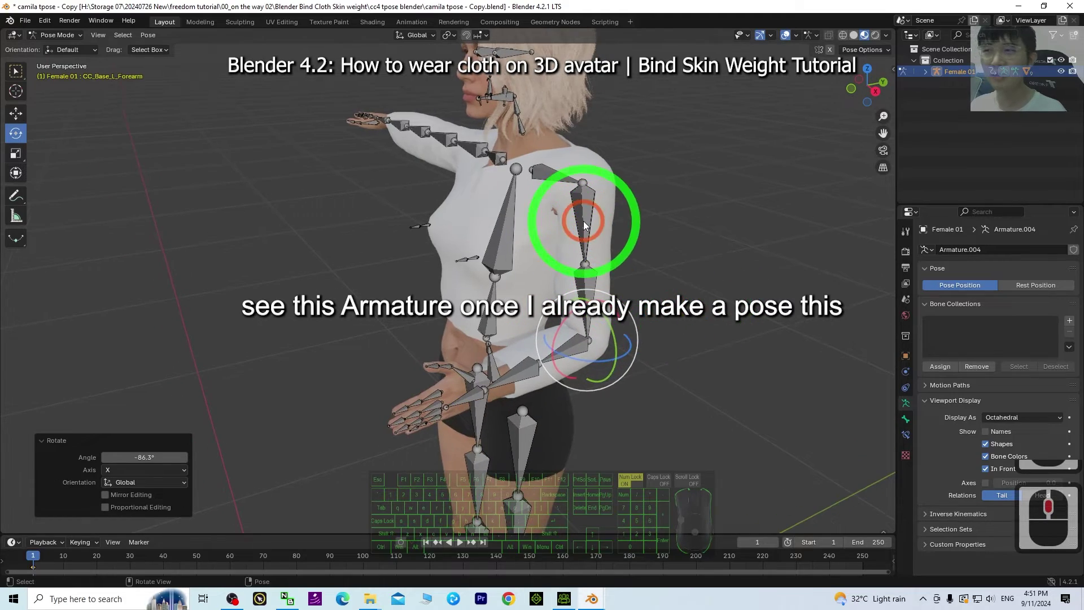
scroll(599, 212, up, 2)
scroll(605, 237, down, 2)
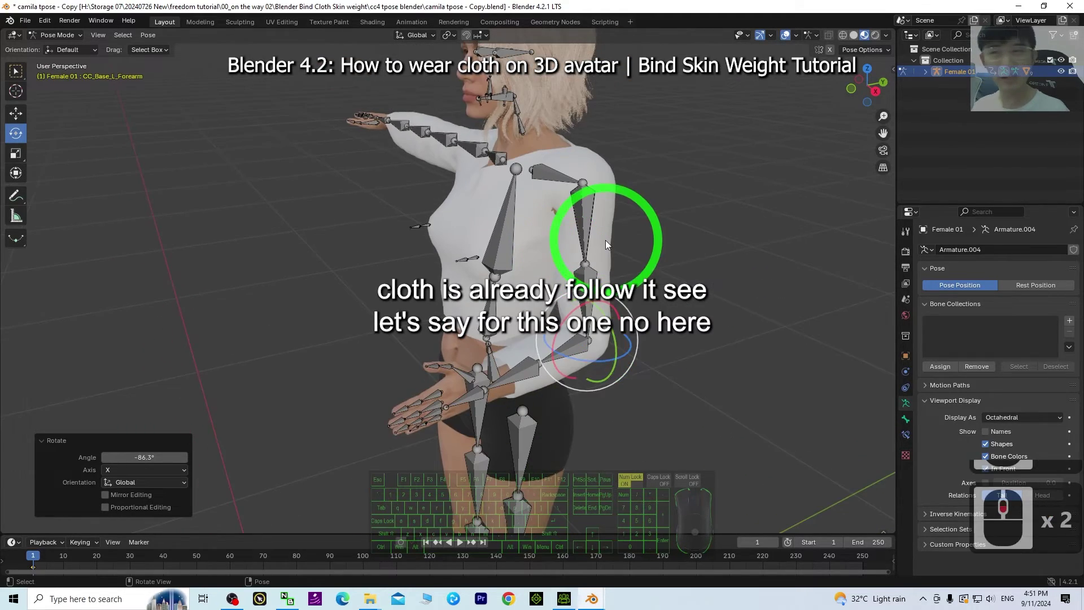
mouse_move(614, 347)
middle_down()
mouse_move(828, 340)
mouse_move(626, 342)
middle_up()
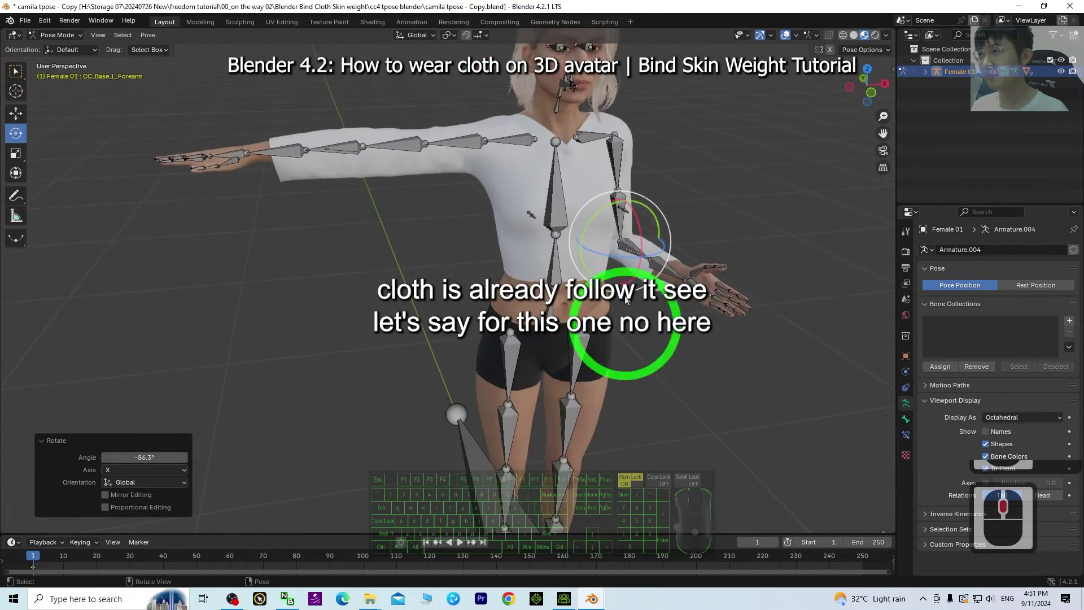
Step: Lower CC_Base_R_Upperarm out of T-pose and bend CC_Base_R_Forearm toward the body
click(425, 148)
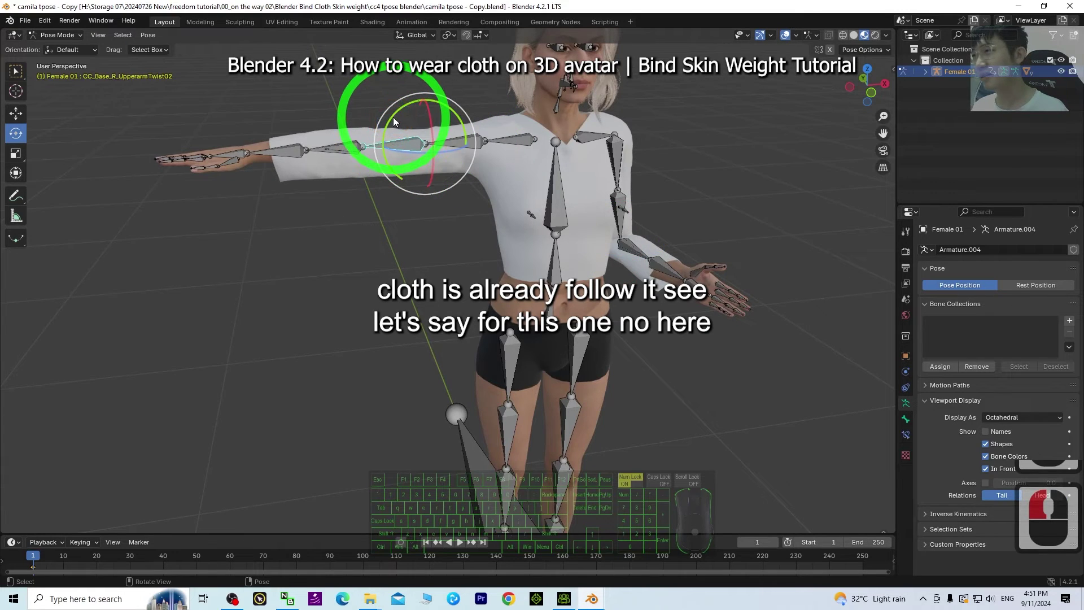
drag(394, 121, 383, 140)
key(ctrl+z)
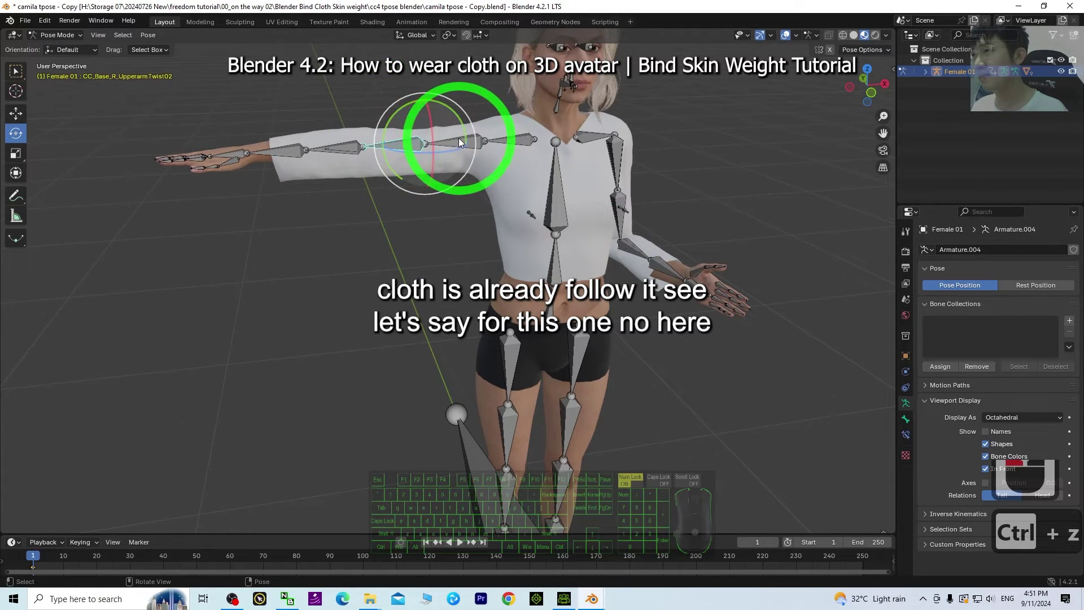
click(454, 142)
click(462, 139)
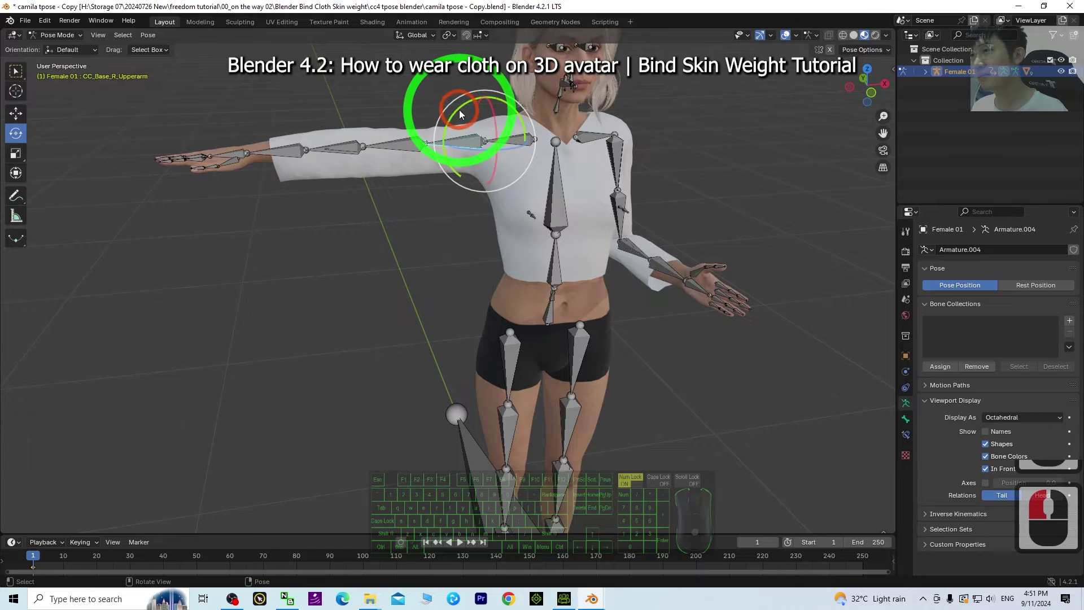
drag(459, 110, 443, 129)
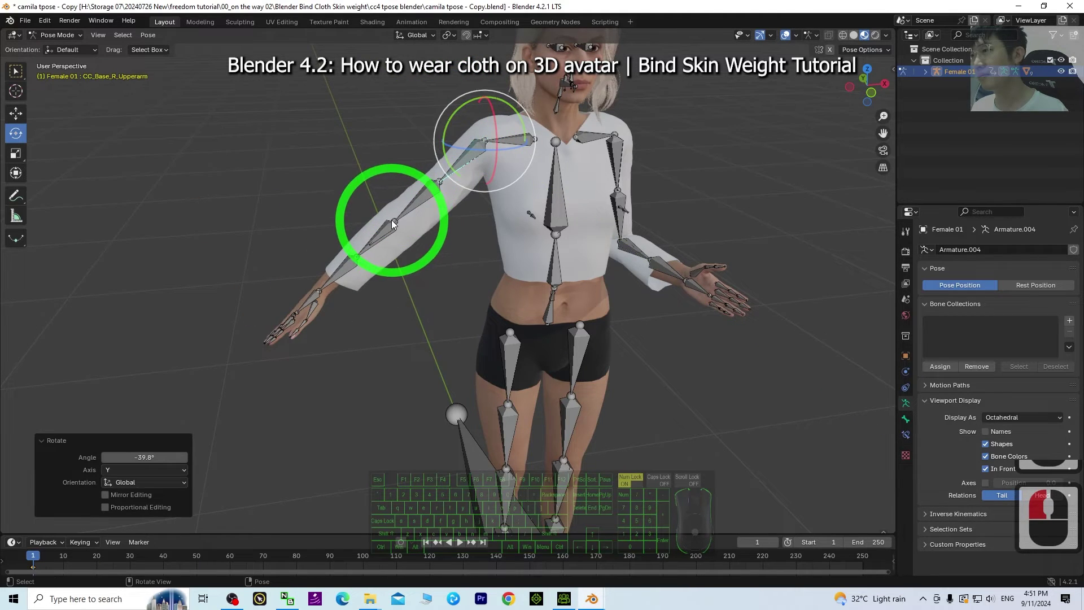
click(390, 227)
click(387, 228)
middle_drag(368, 360, 417, 233)
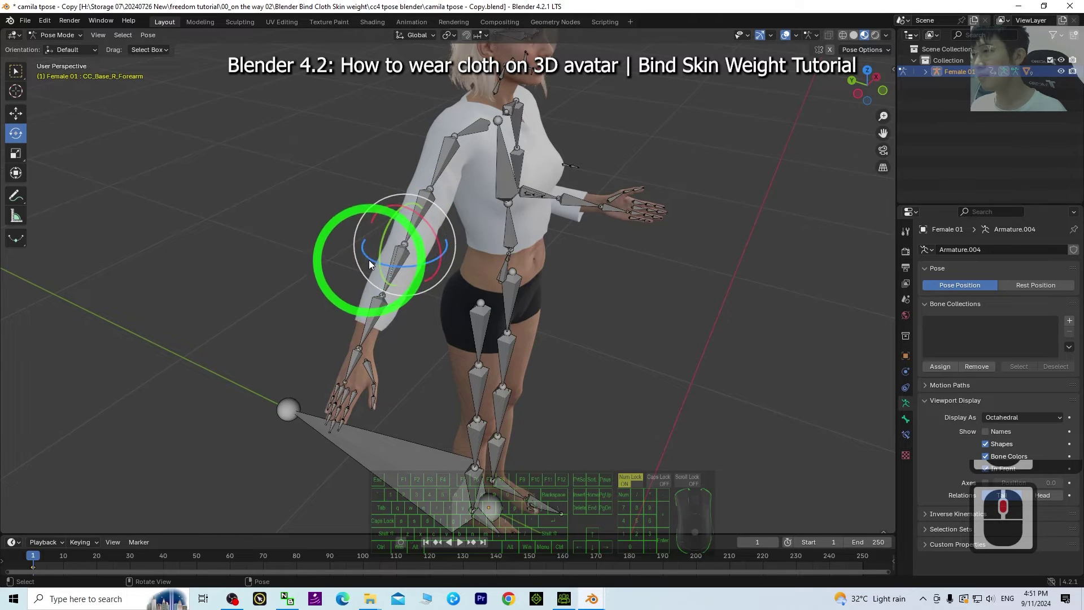
drag(368, 259, 402, 257)
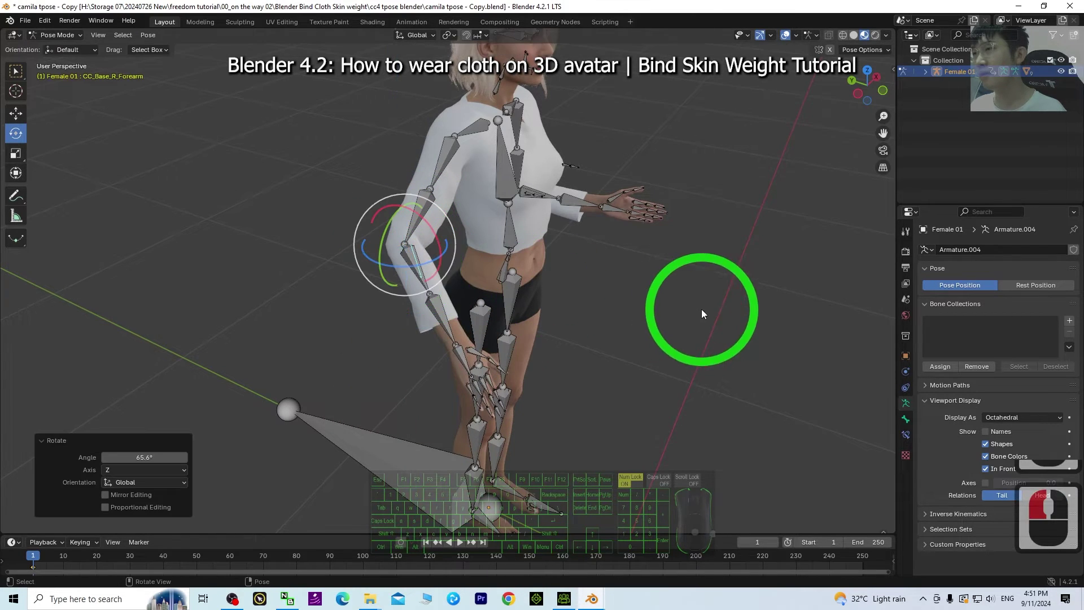
middle_drag(702, 309, 622, 183)
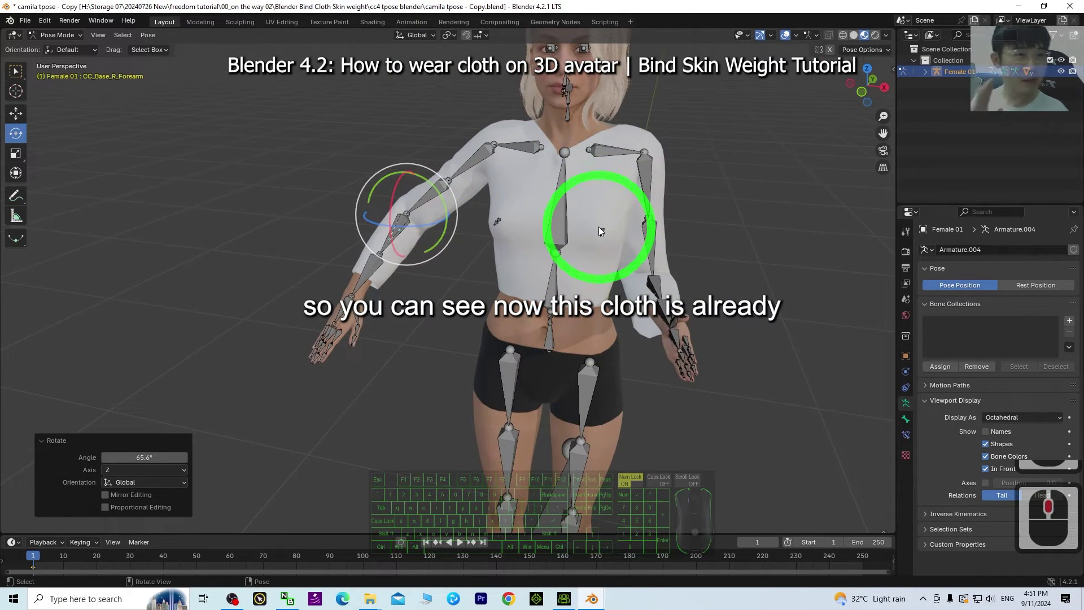
click(597, 606)
click(640, 541)
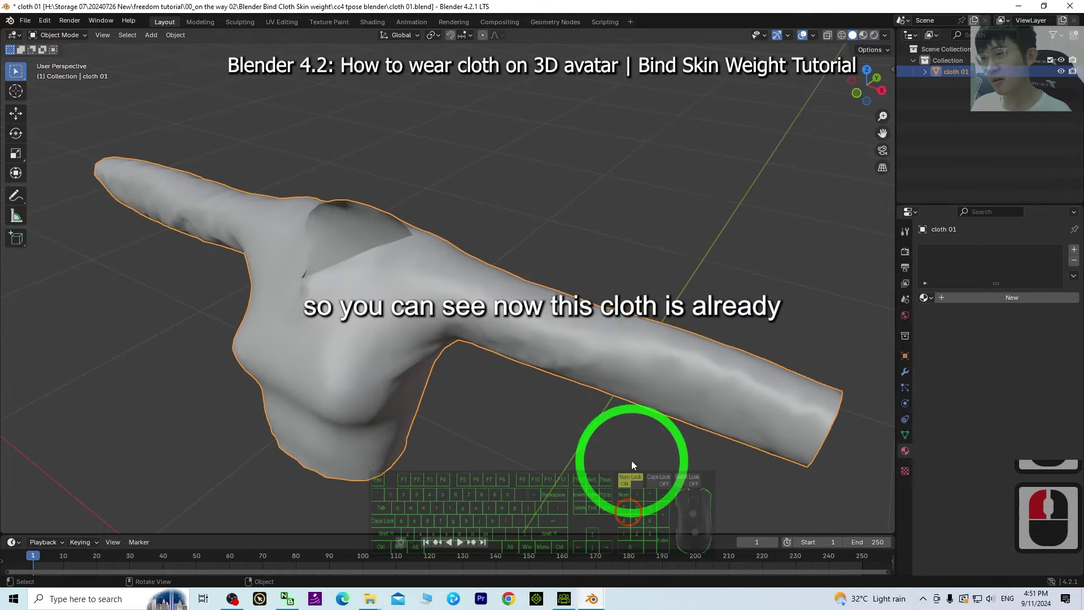
click(350, 409)
click(591, 600)
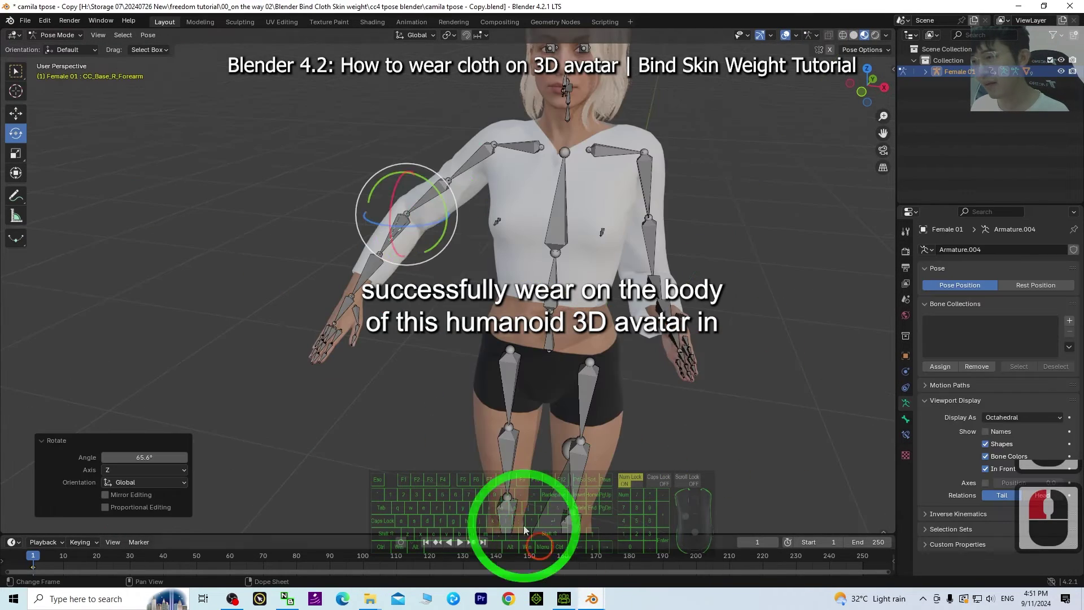
middle_drag(688, 229, 586, 207)
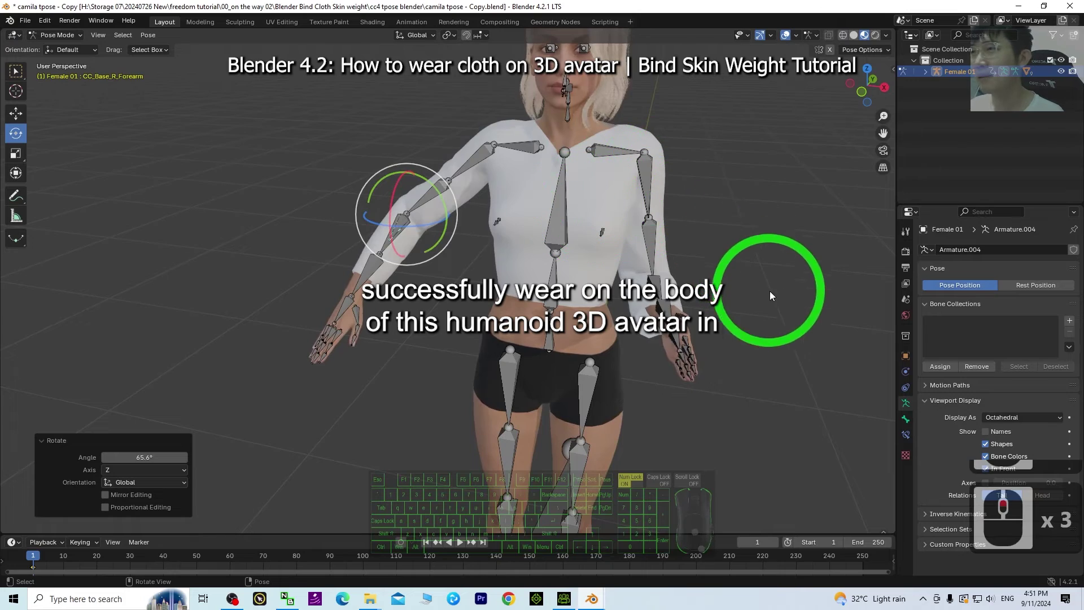
middle_drag(768, 291, 743, 289)
middle_drag(718, 167, 716, 230)
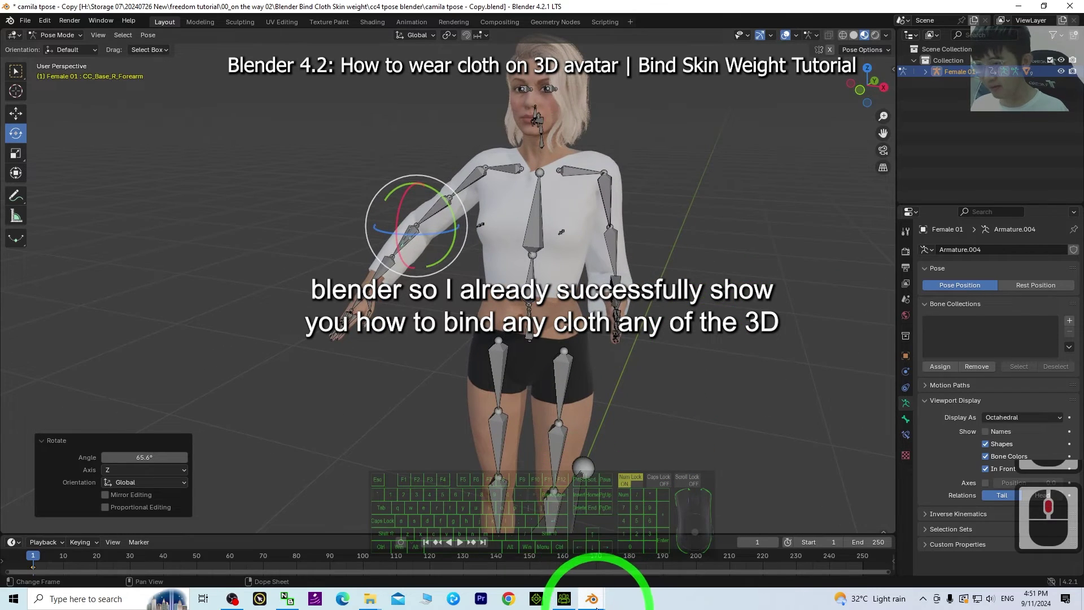
mouse_move(591, 598)
click(658, 552)
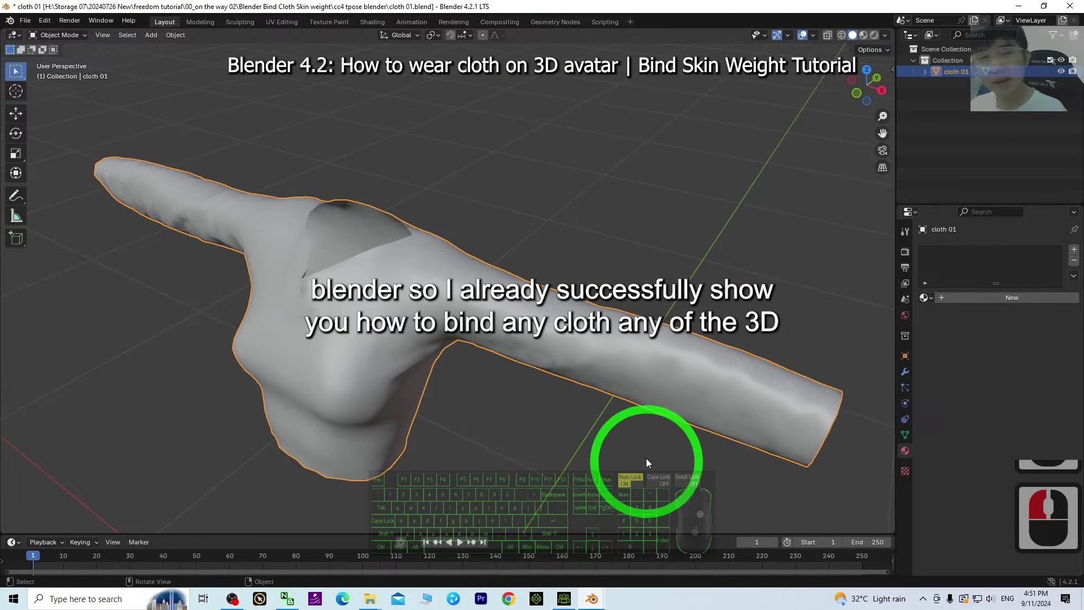
click(405, 324)
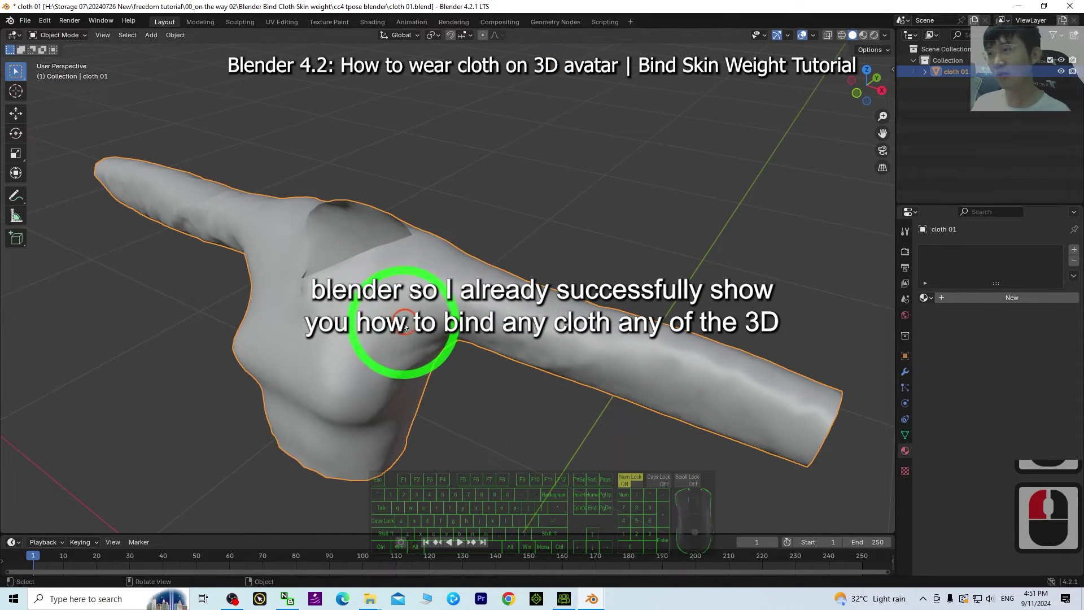
middle_drag(492, 379, 519, 361)
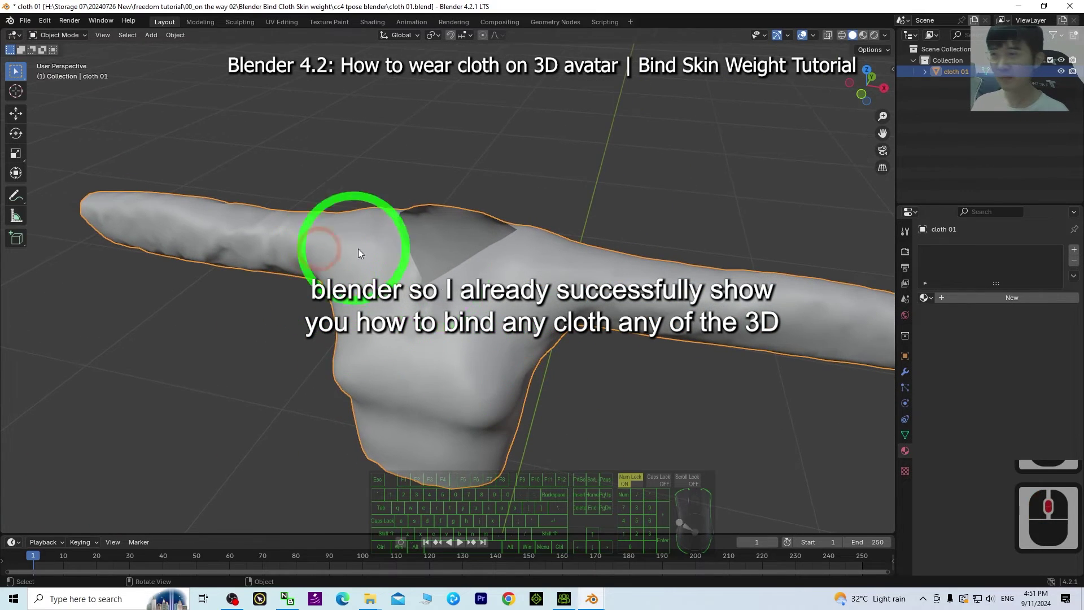
middle_drag(358, 249, 421, 363)
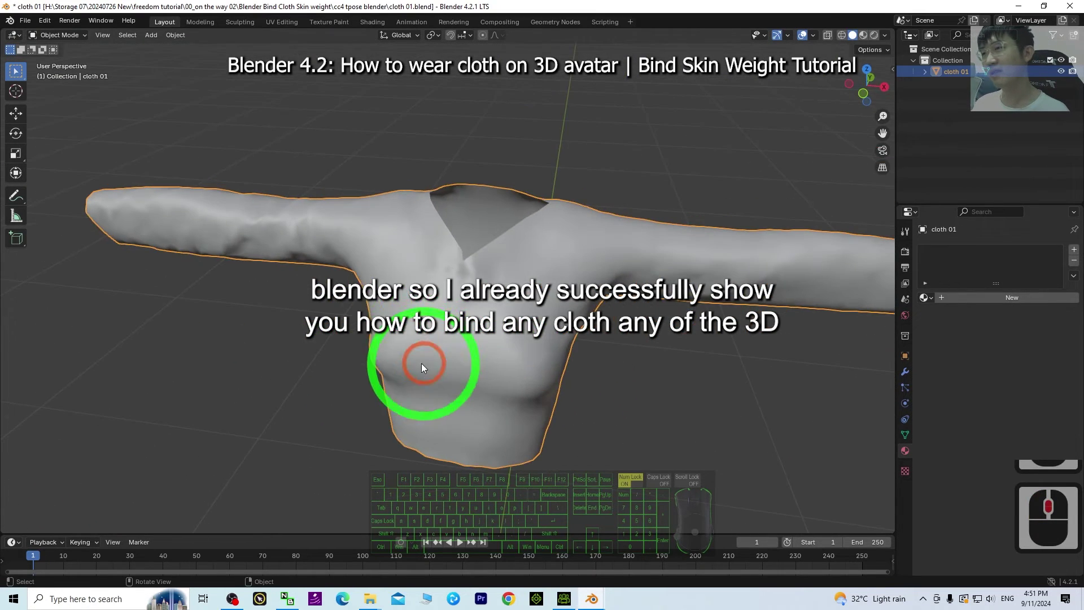
click(592, 598)
click(536, 545)
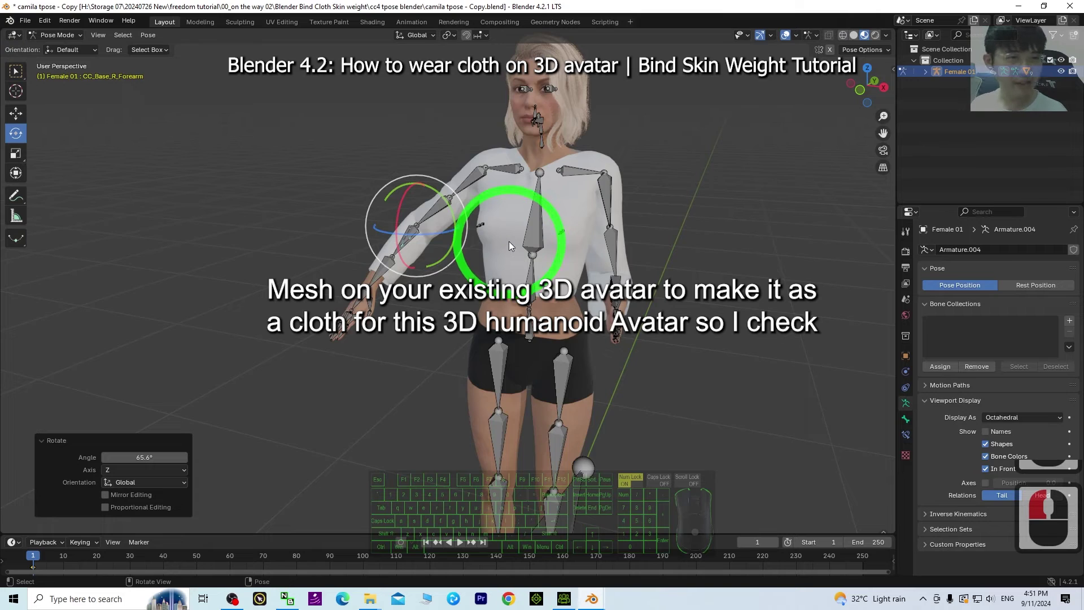
middle_drag(744, 319, 689, 311)
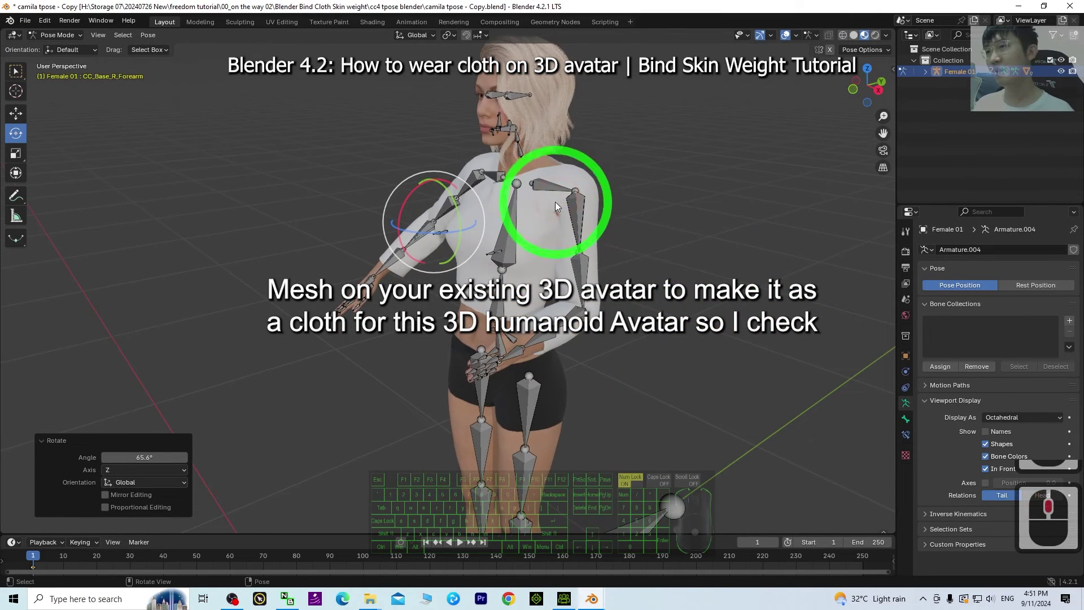
middle_drag(563, 273, 618, 226)
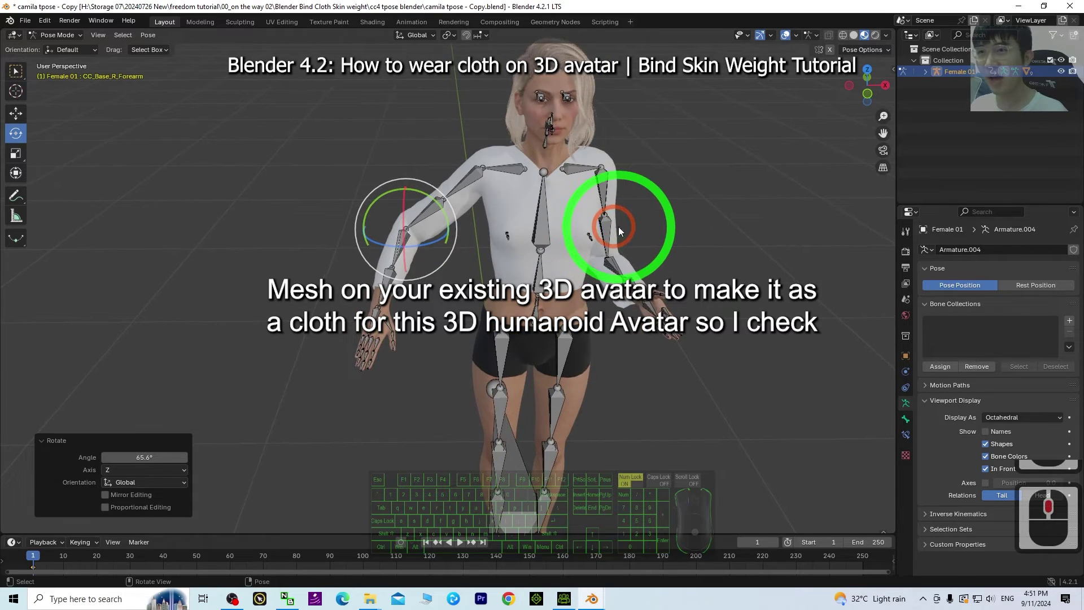
Step: Expand Female 01 in the Outliner and toggle cloth 01's visibility, leaving it hidden
click(924, 72)
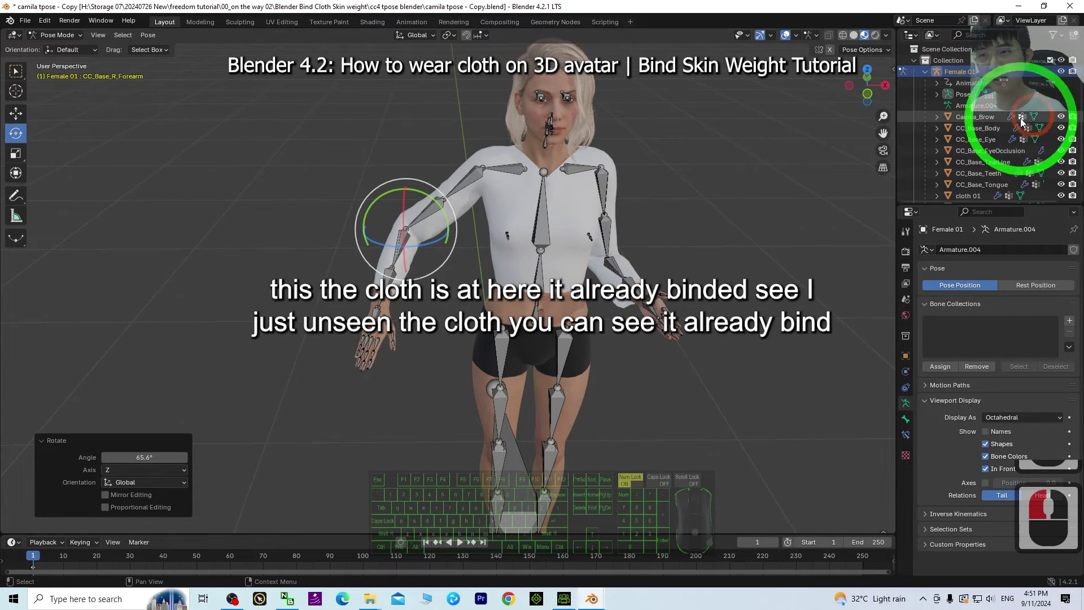
scroll(994, 150, down, 2)
click(1060, 180)
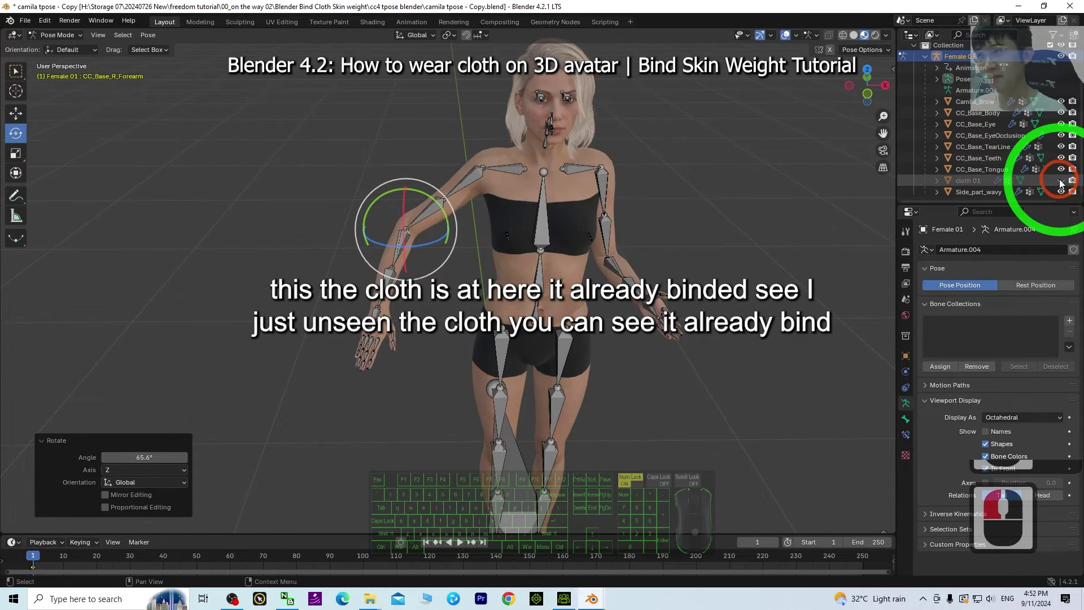
click(1060, 181)
click(1060, 181)
click(1060, 181)
click(1060, 180)
click(1060, 181)
click(1060, 181)
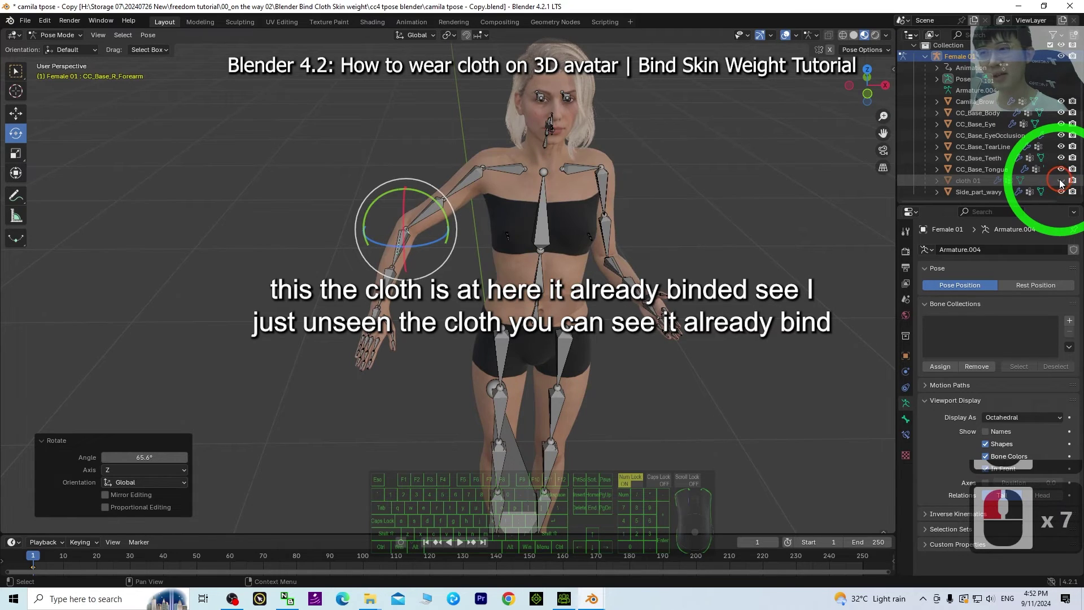
click(1060, 180)
click(1061, 181)
click(1061, 180)
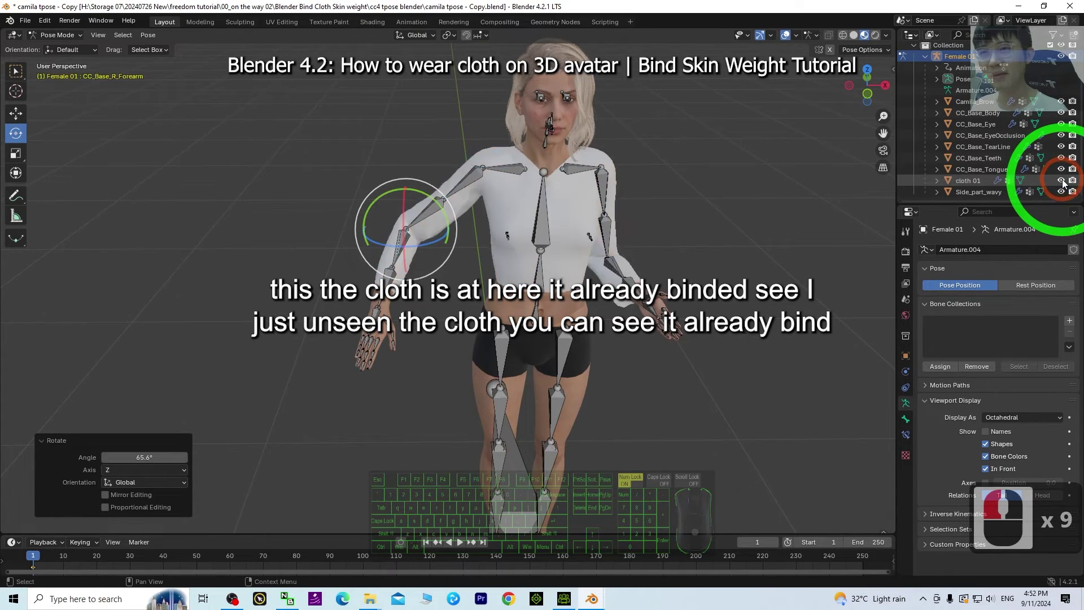
click(1061, 181)
click(1061, 180)
Step: Orbit around the bare avatar to inspect its posed torso and arm from several angles
middle_drag(672, 225, 583, 192)
scroll(753, 244, up, 3)
scroll(681, 233, down, 1)
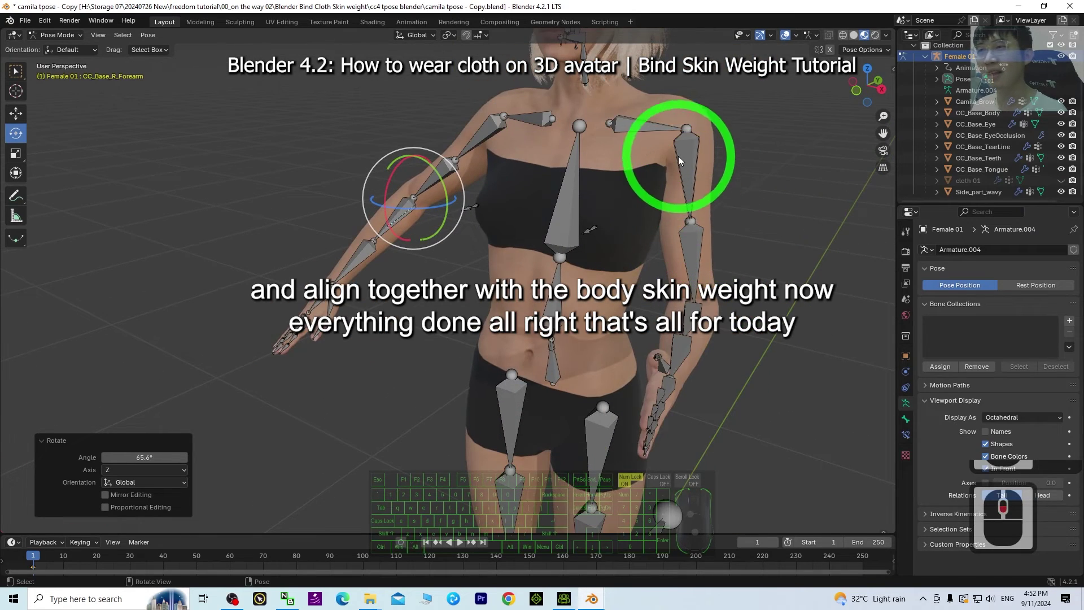
middle_drag(758, 252, 713, 265)
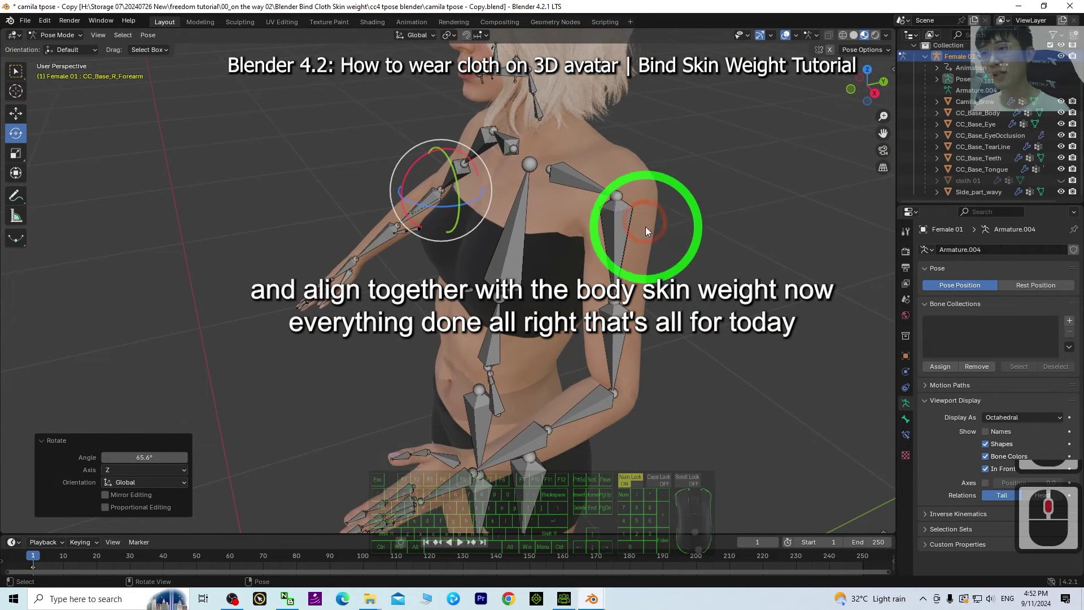
middle_drag(657, 366, 680, 353)
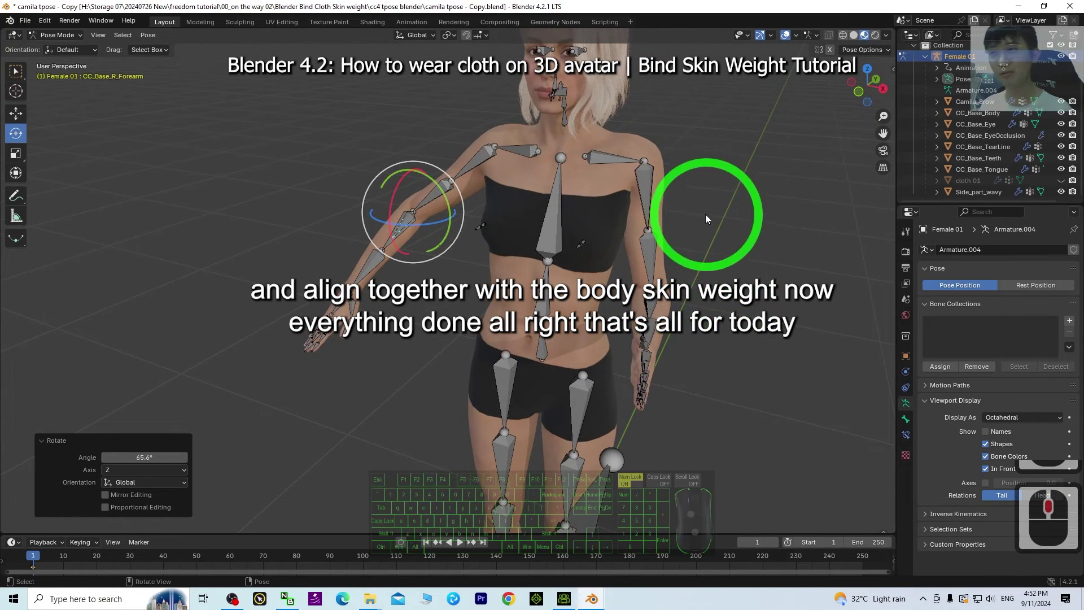
middle_drag(706, 214, 665, 360)
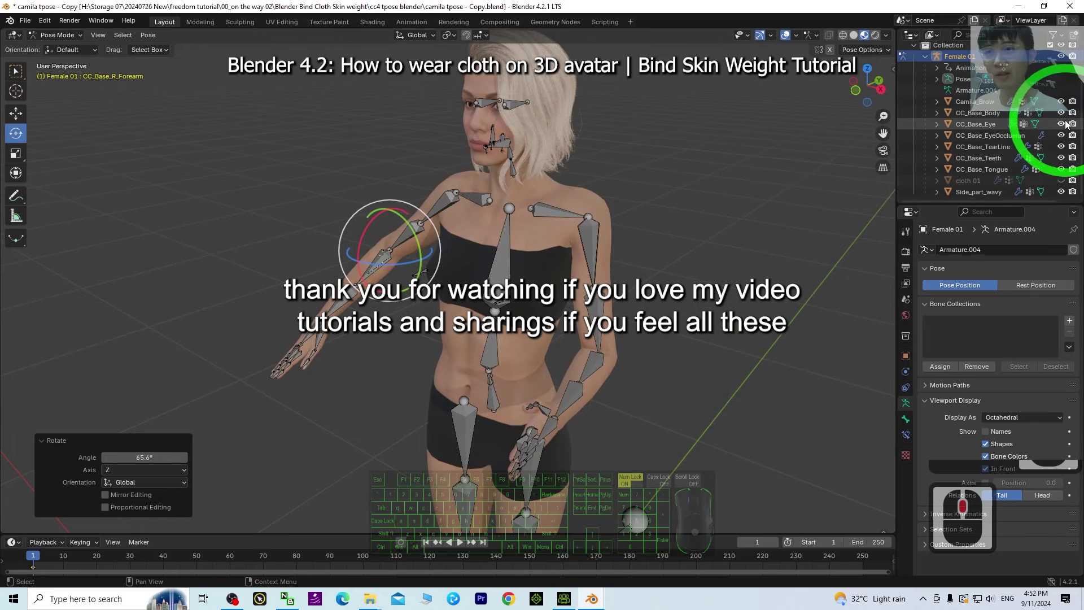
Step: Unhide the cloth 01 shirt on the avatar and turn the view to face it
click(1060, 181)
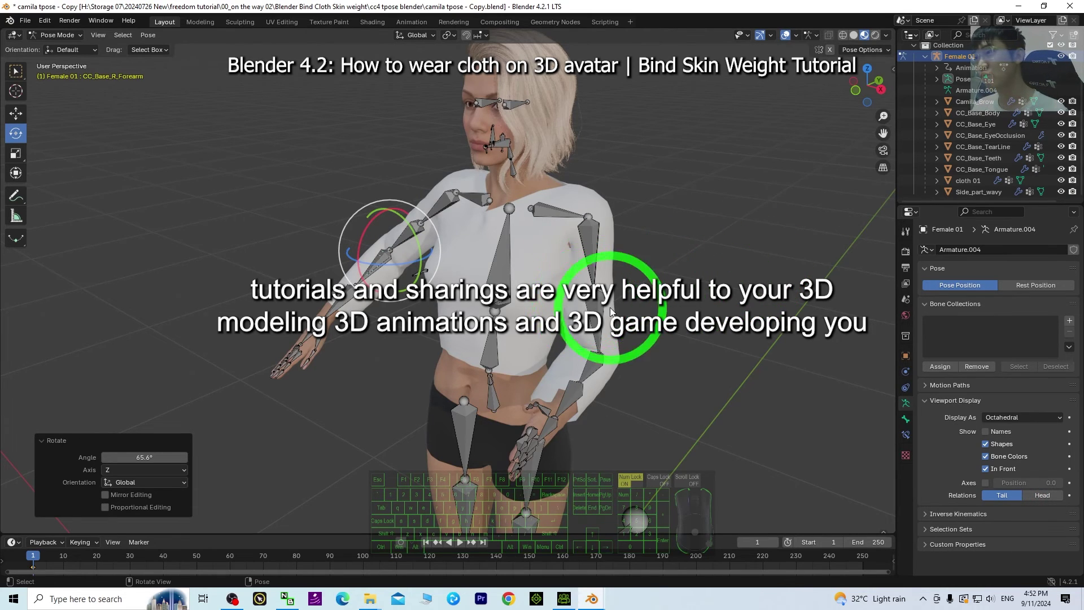
middle_drag(617, 326, 745, 292)
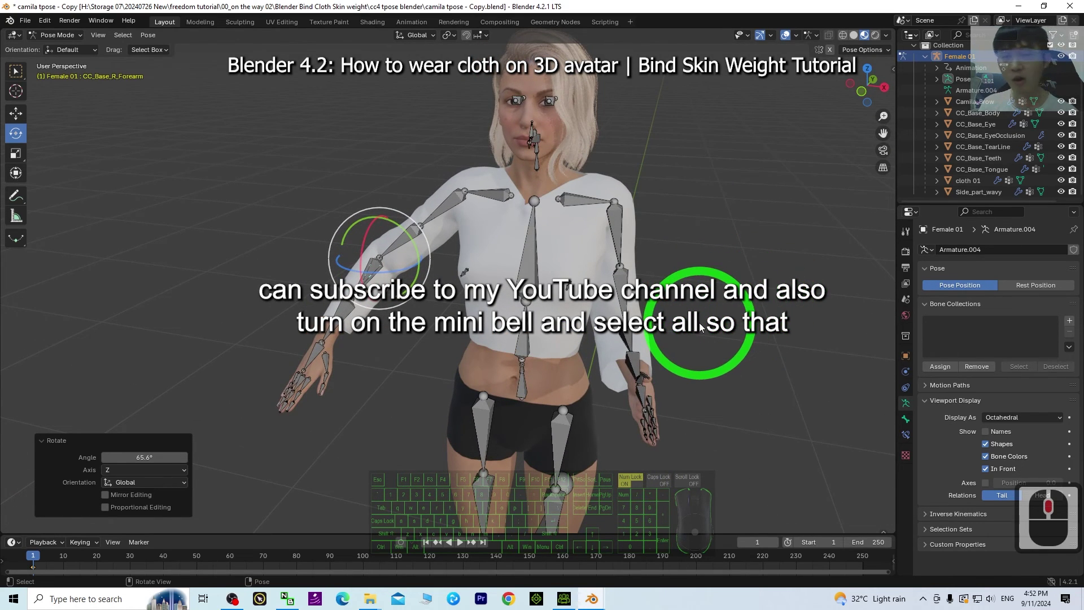
middle_drag(728, 282, 738, 333)
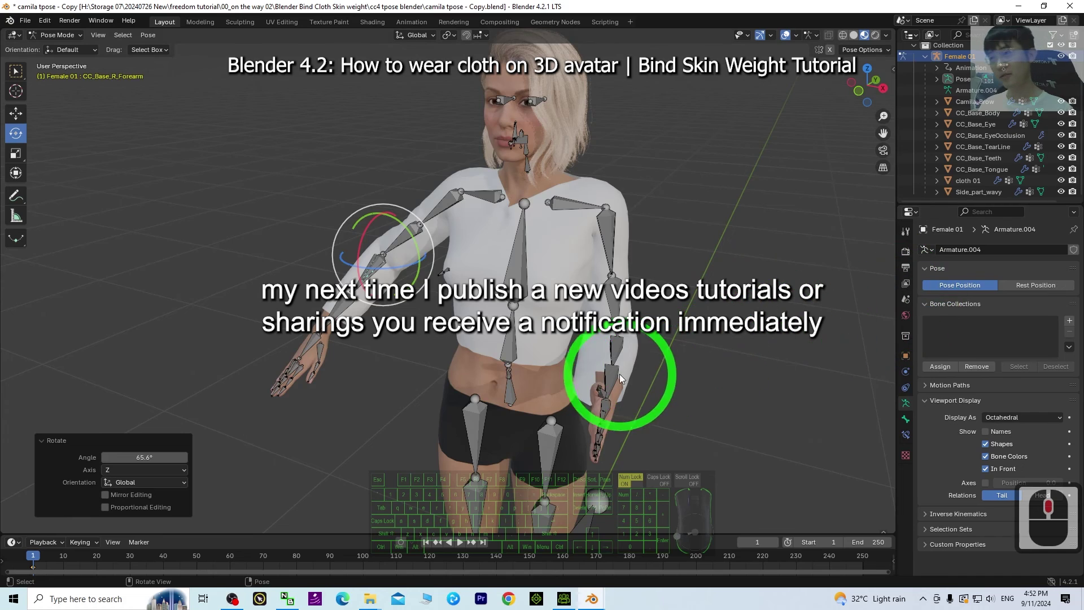
Step: Bring the separate cloth 01.blend file window to the front
middle_drag(611, 375, 801, 283)
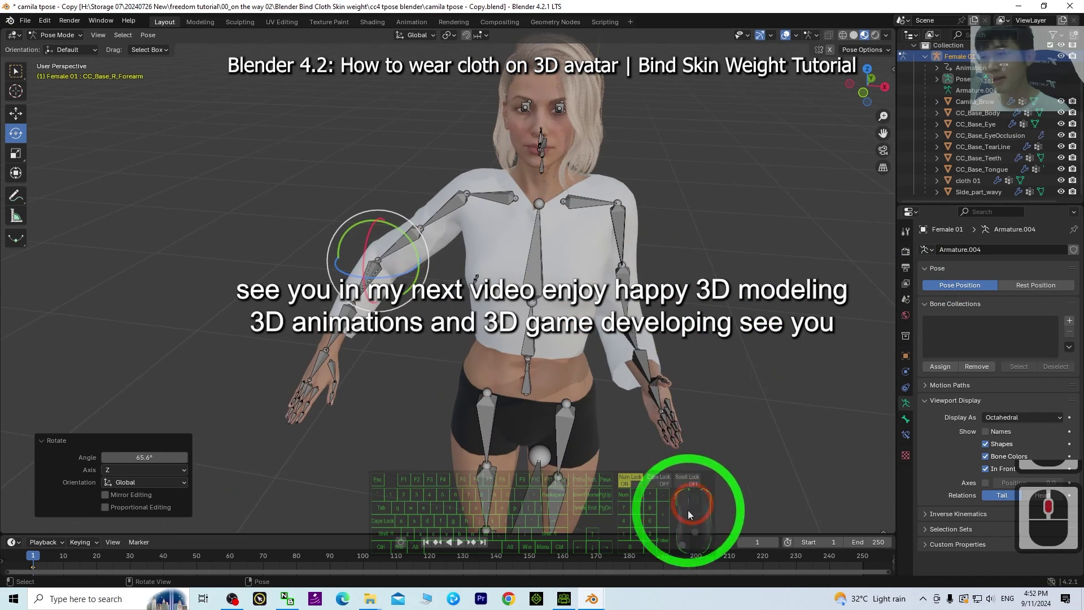
mouse_move(592, 597)
click(671, 531)
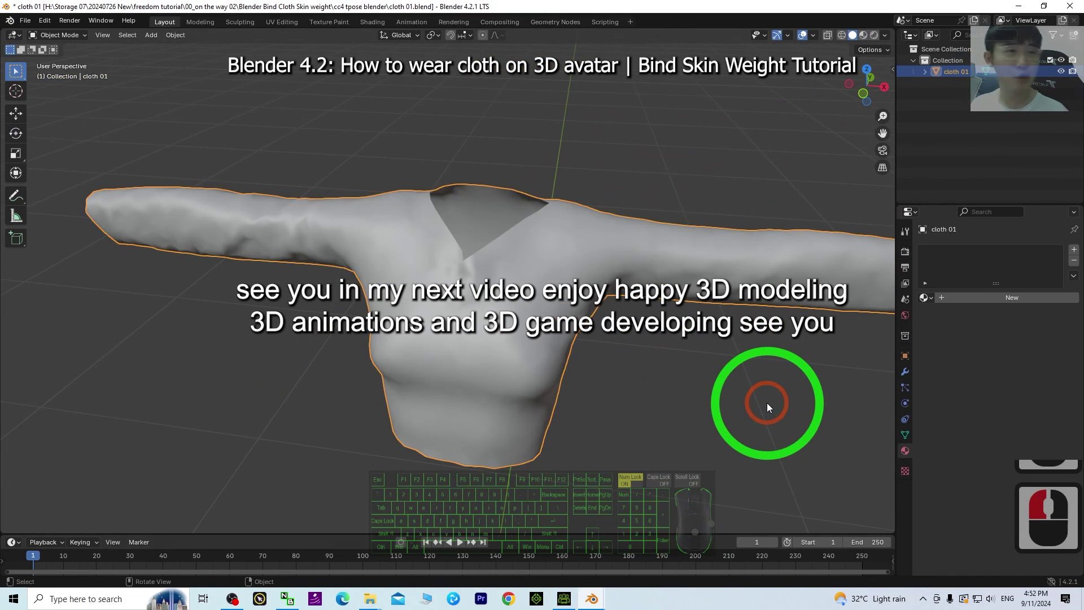